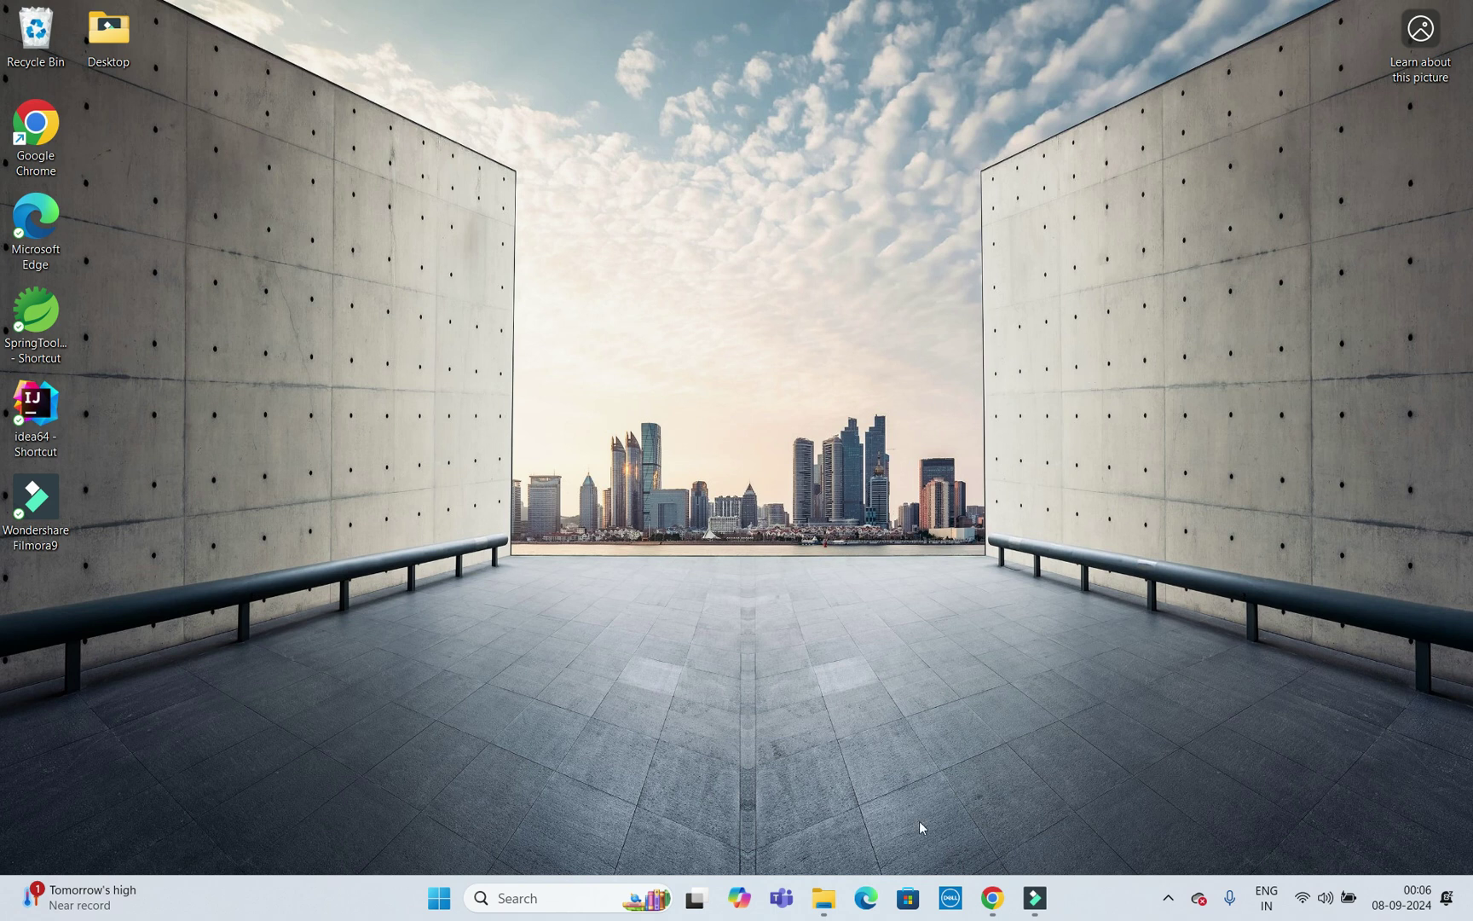
# Step: Bring up Chrome, go to Google and search for 'jdk lts version'
pyautogui.click(992, 898)
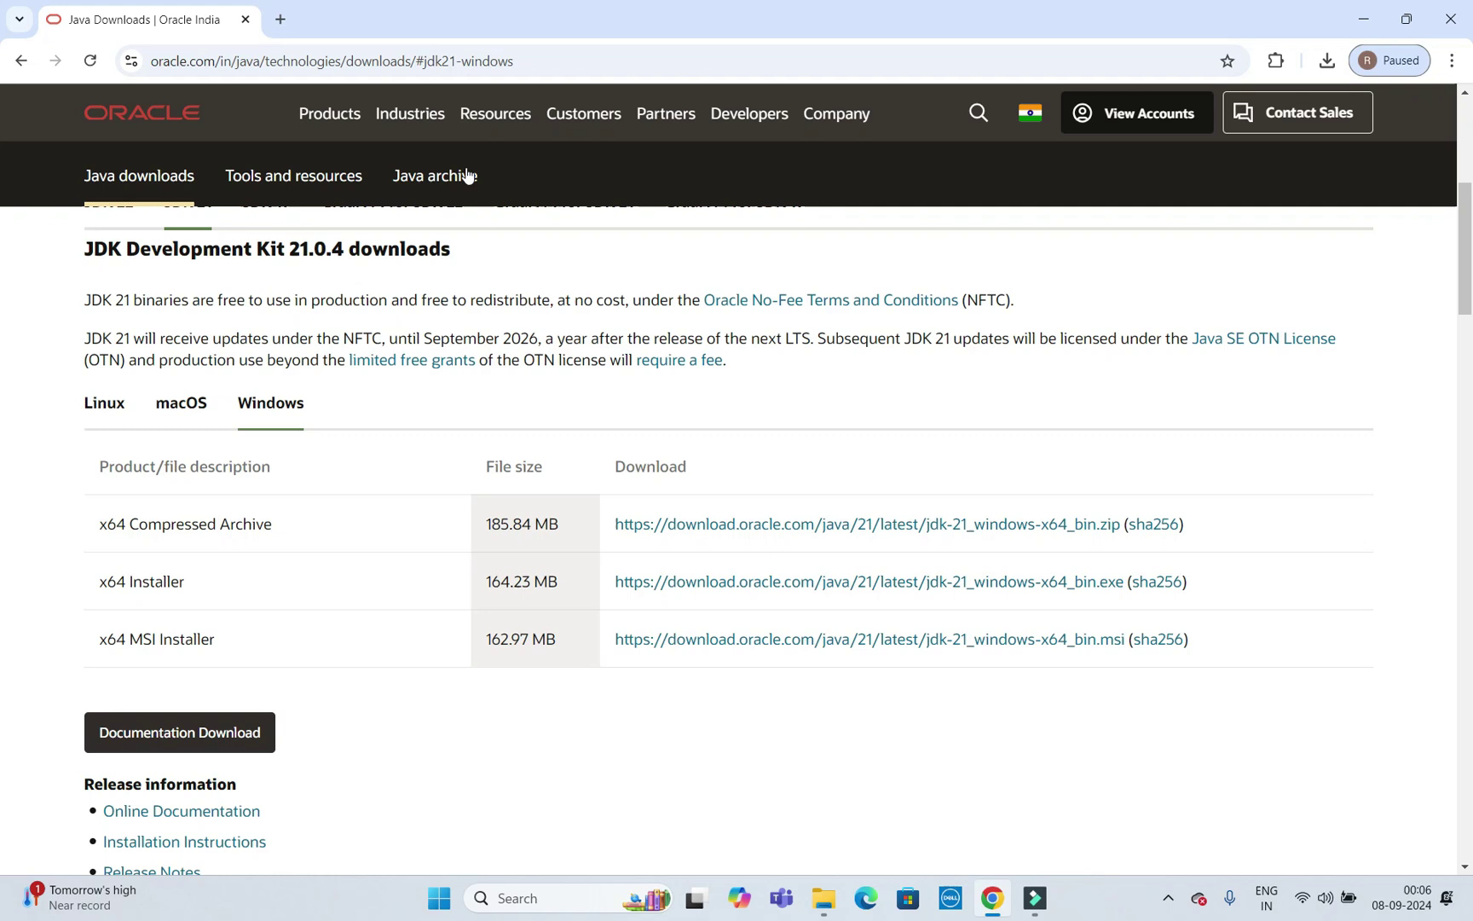
pyautogui.click(300, 59)
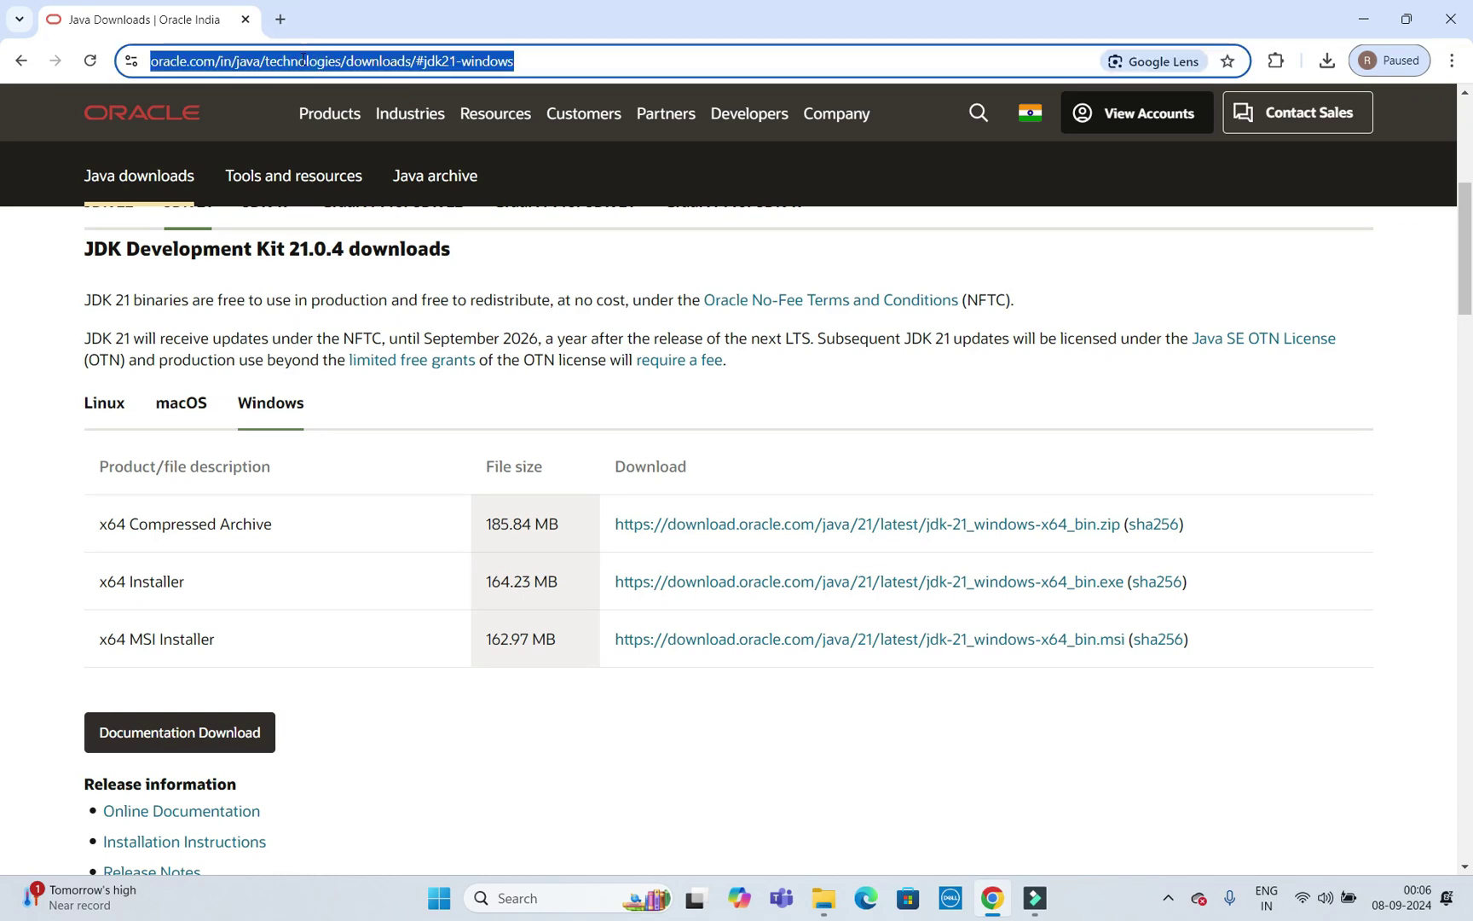
pyautogui.write('goo')
pyautogui.press('Return')
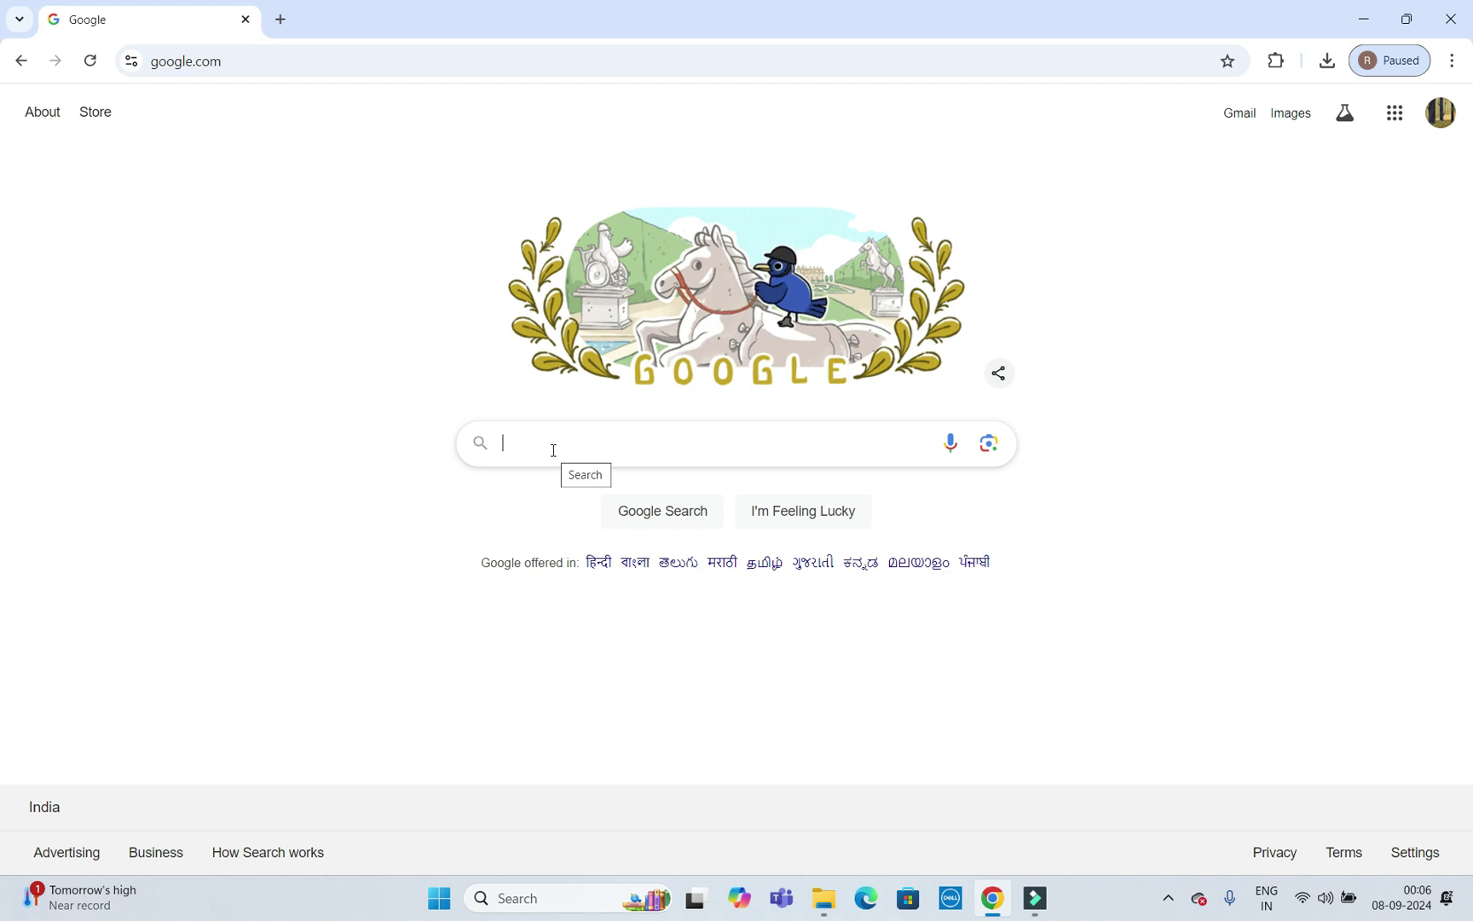
pyautogui.write('j')
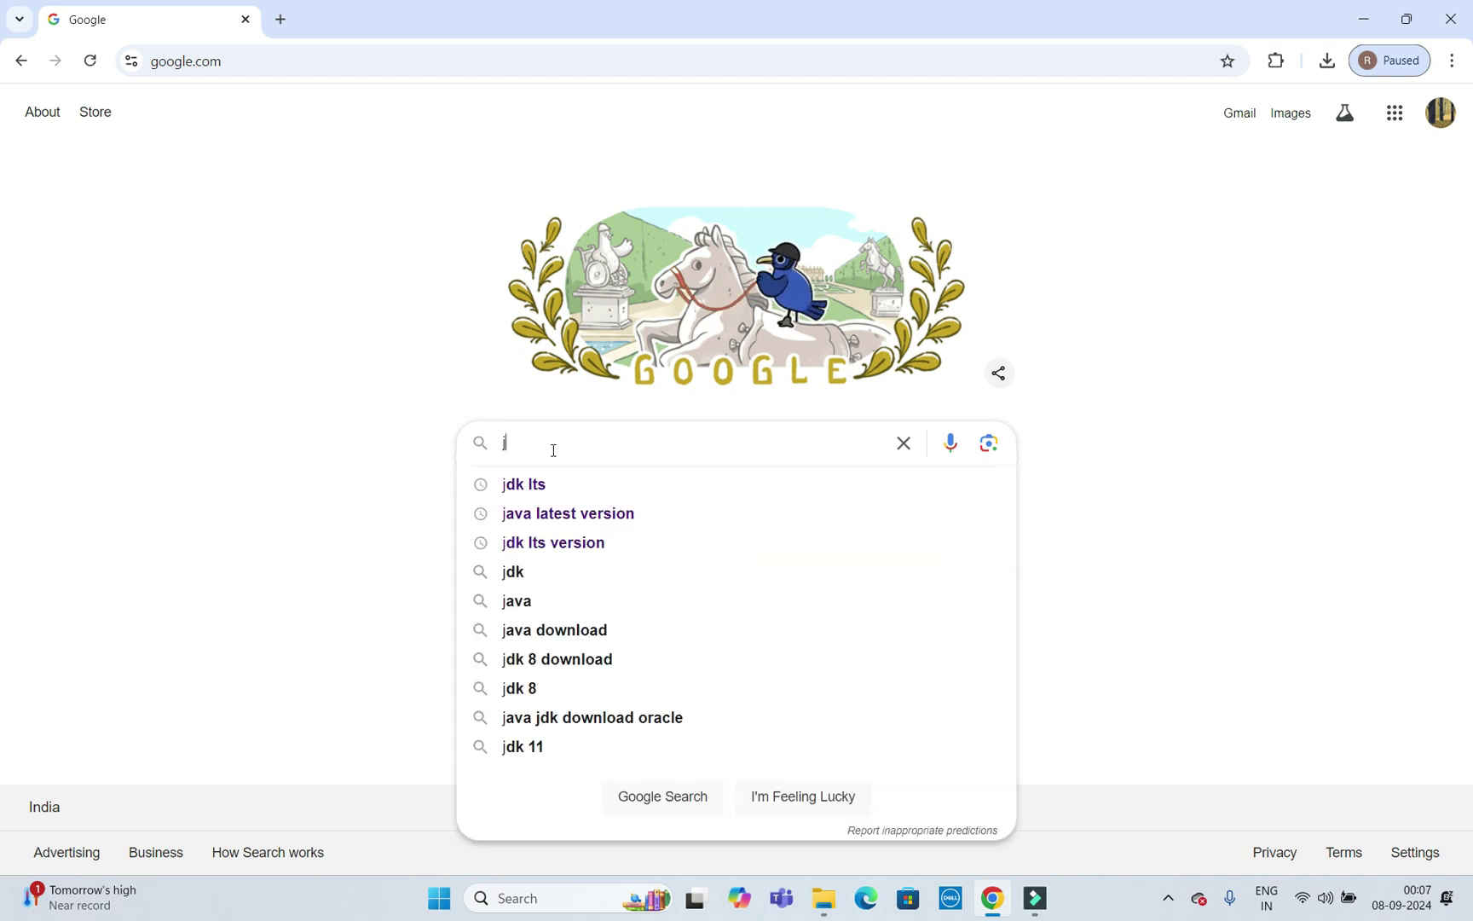
pyautogui.write('dk lts')
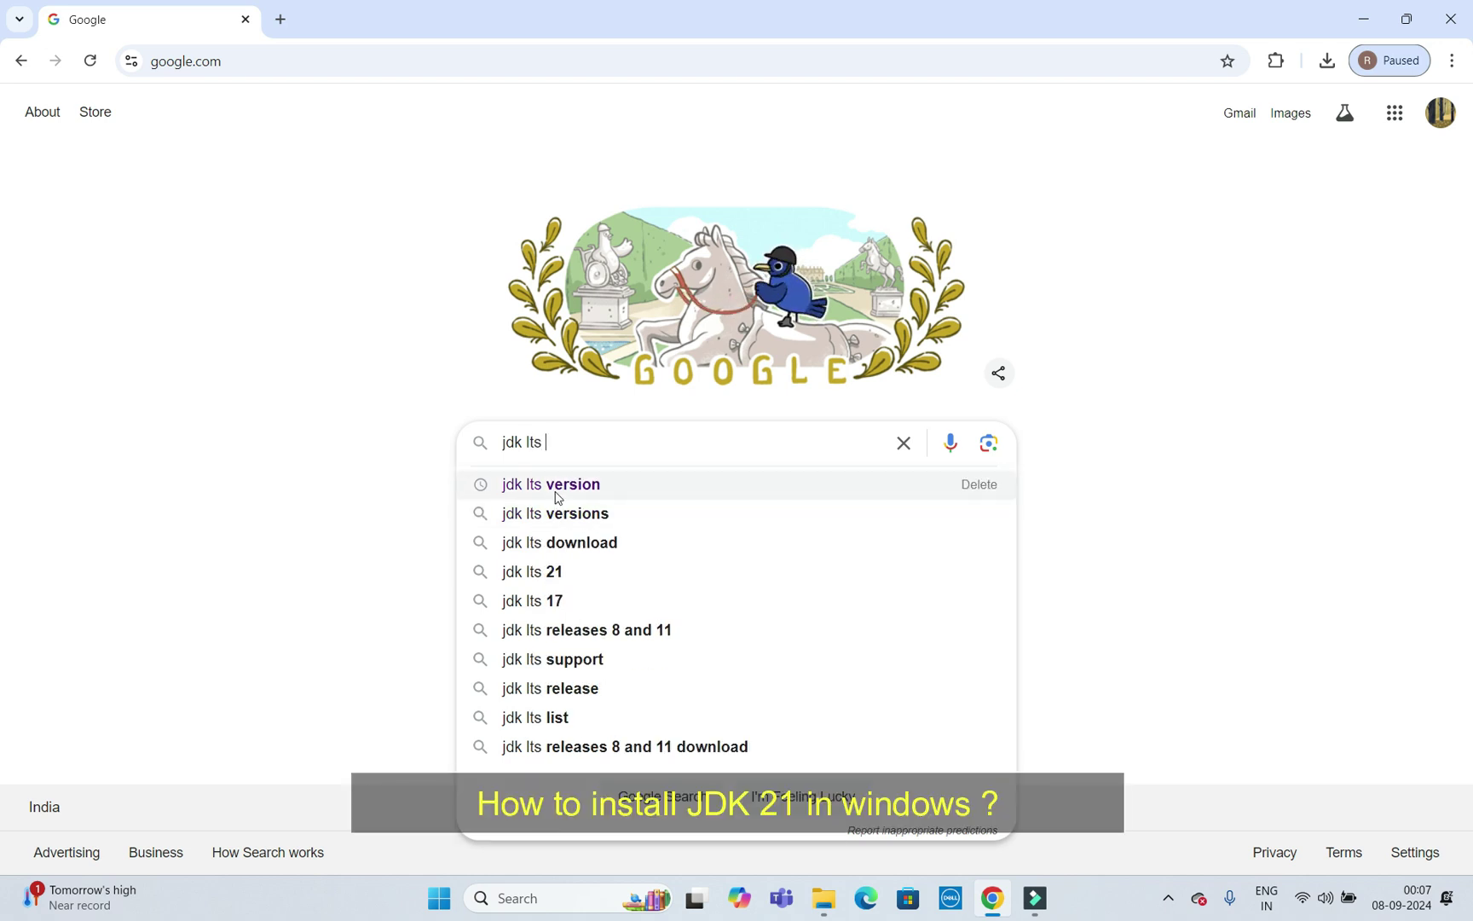
pyautogui.click(554, 485)
# Step: Open the Java SE Support Roadmap result and highlight release 8 (LTS) with its extended support date
pyautogui.click(375, 294)
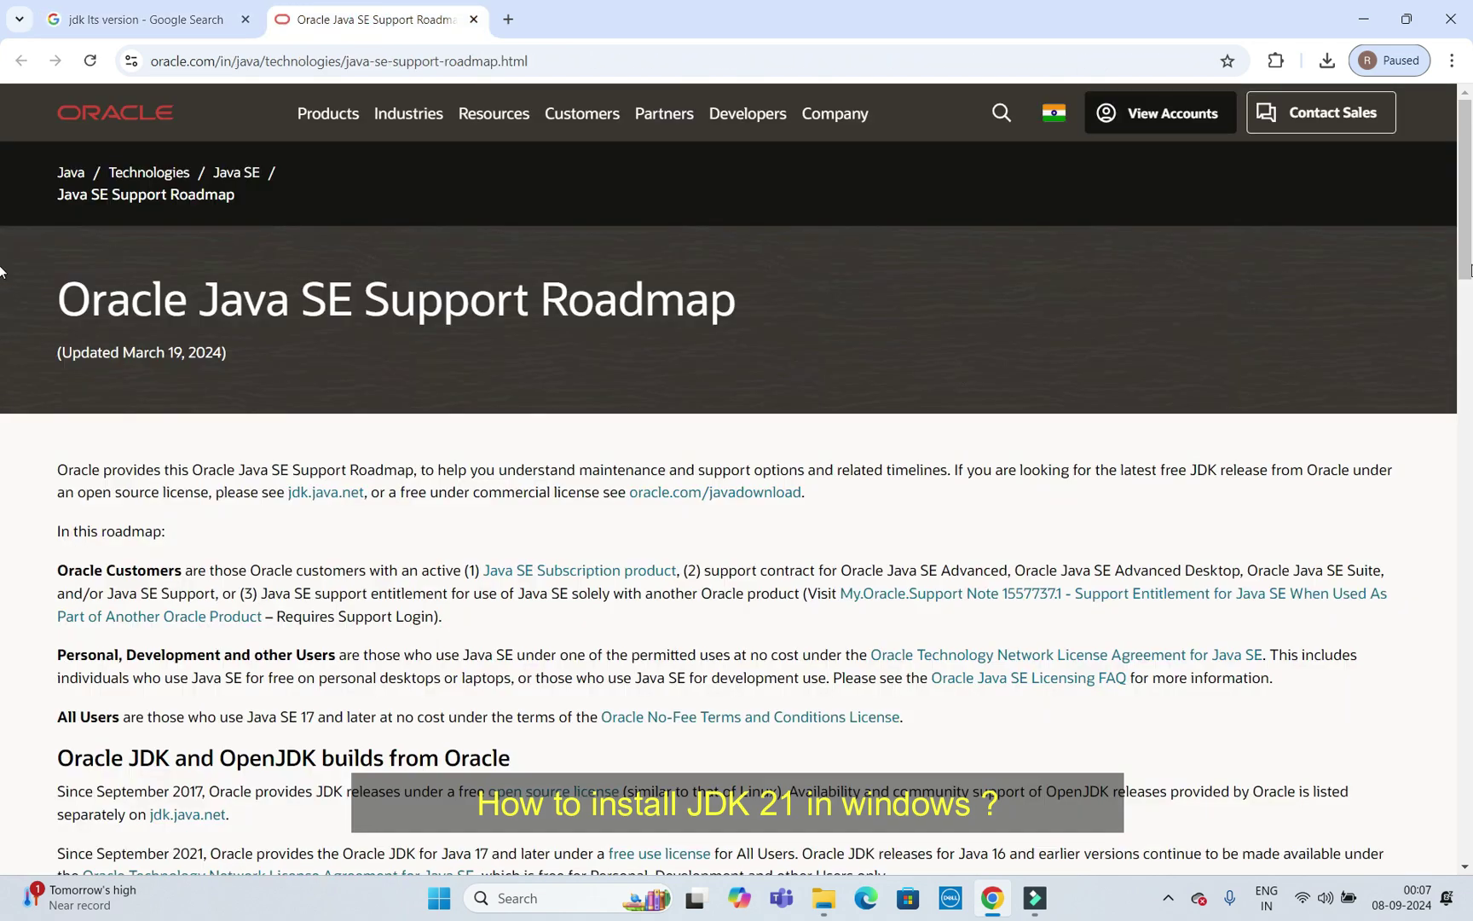
pyautogui.moveTo(1466, 196); pyautogui.dragTo(1470, 399)
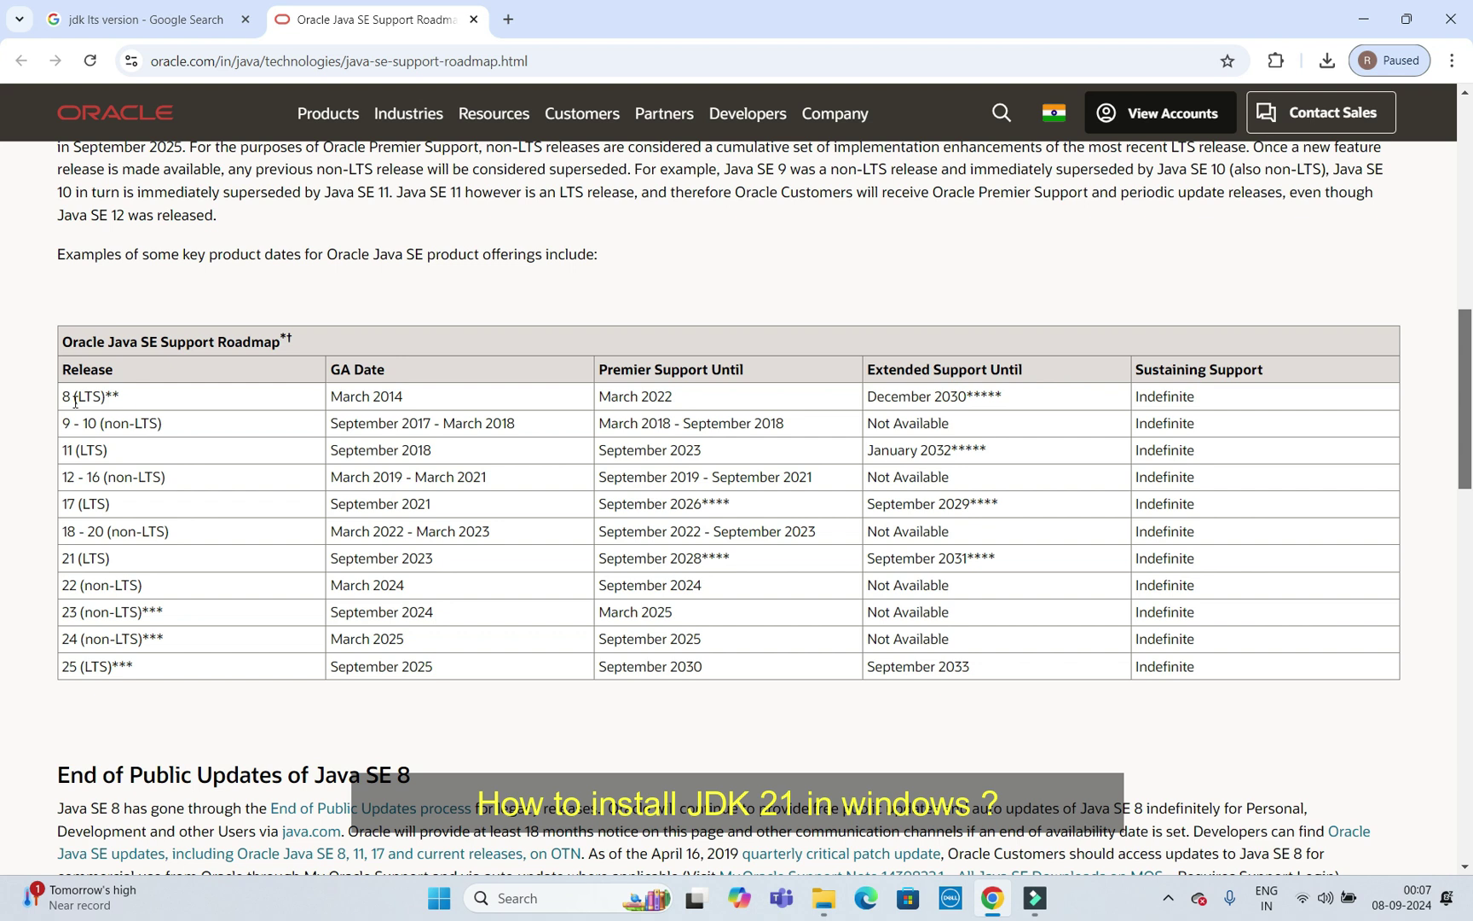
pyautogui.moveTo(62, 395); pyautogui.dragTo(124, 401)
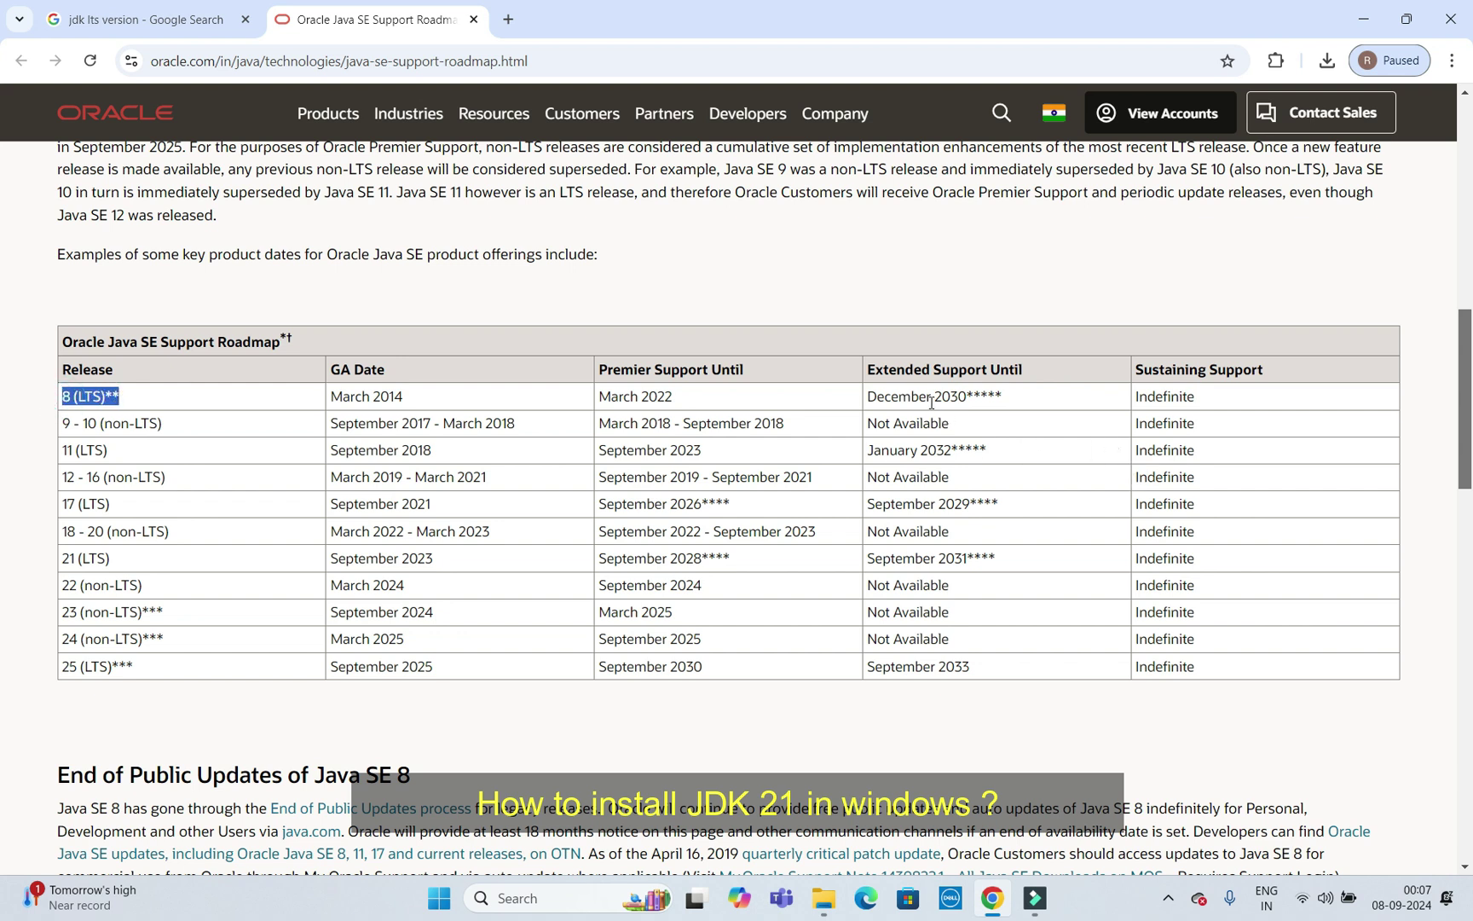
pyautogui.moveTo(867, 396); pyautogui.dragTo(973, 399)
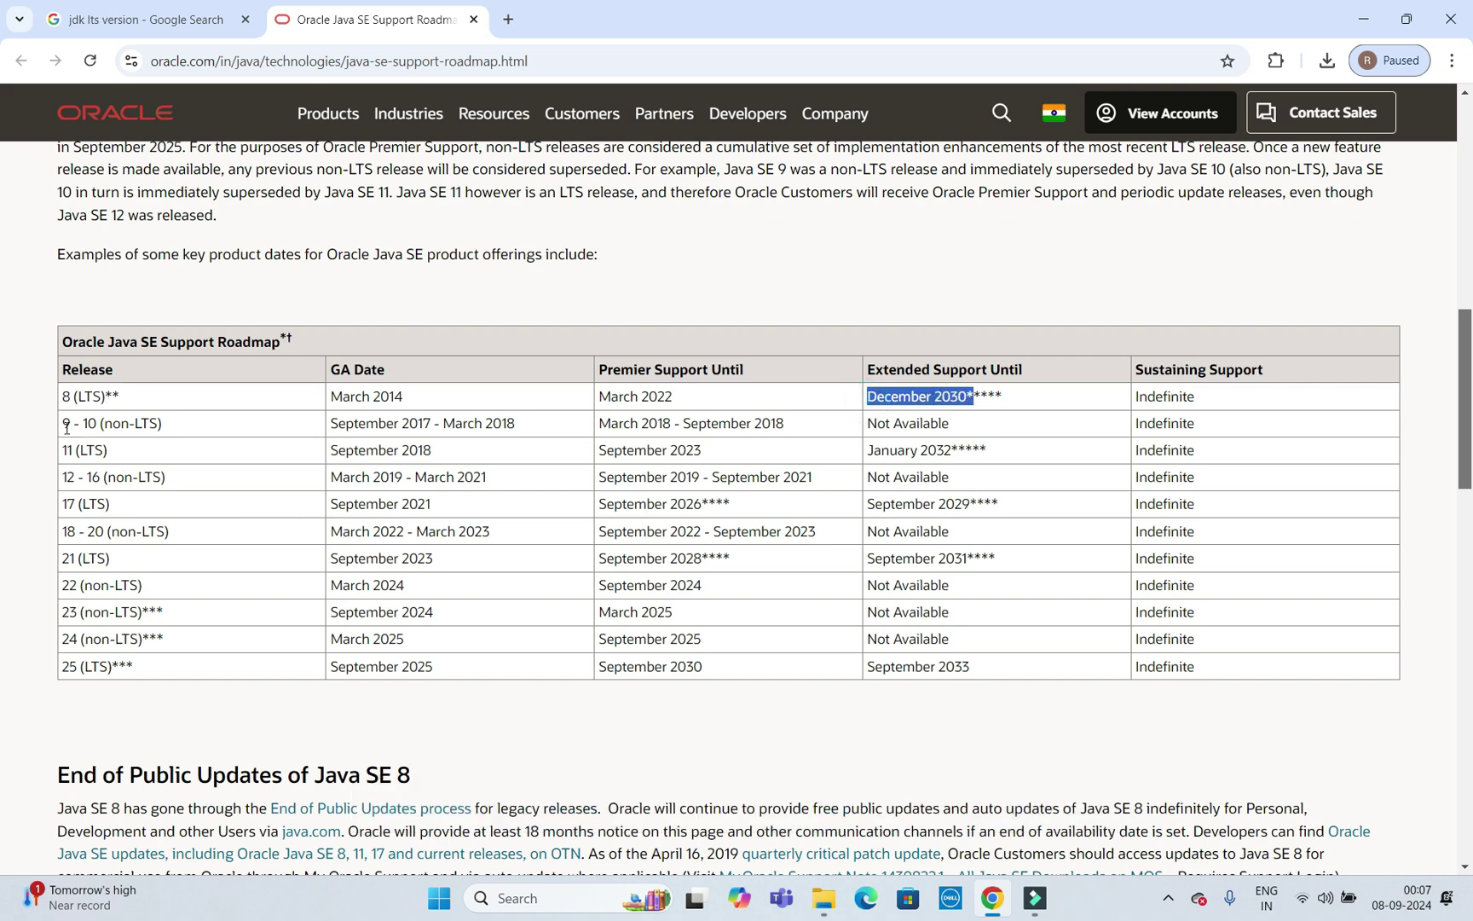
# Step: Highlight the 9 - 10 (non-LTS) release entry in the support table
pyautogui.moveTo(64, 424); pyautogui.dragTo(129, 426)
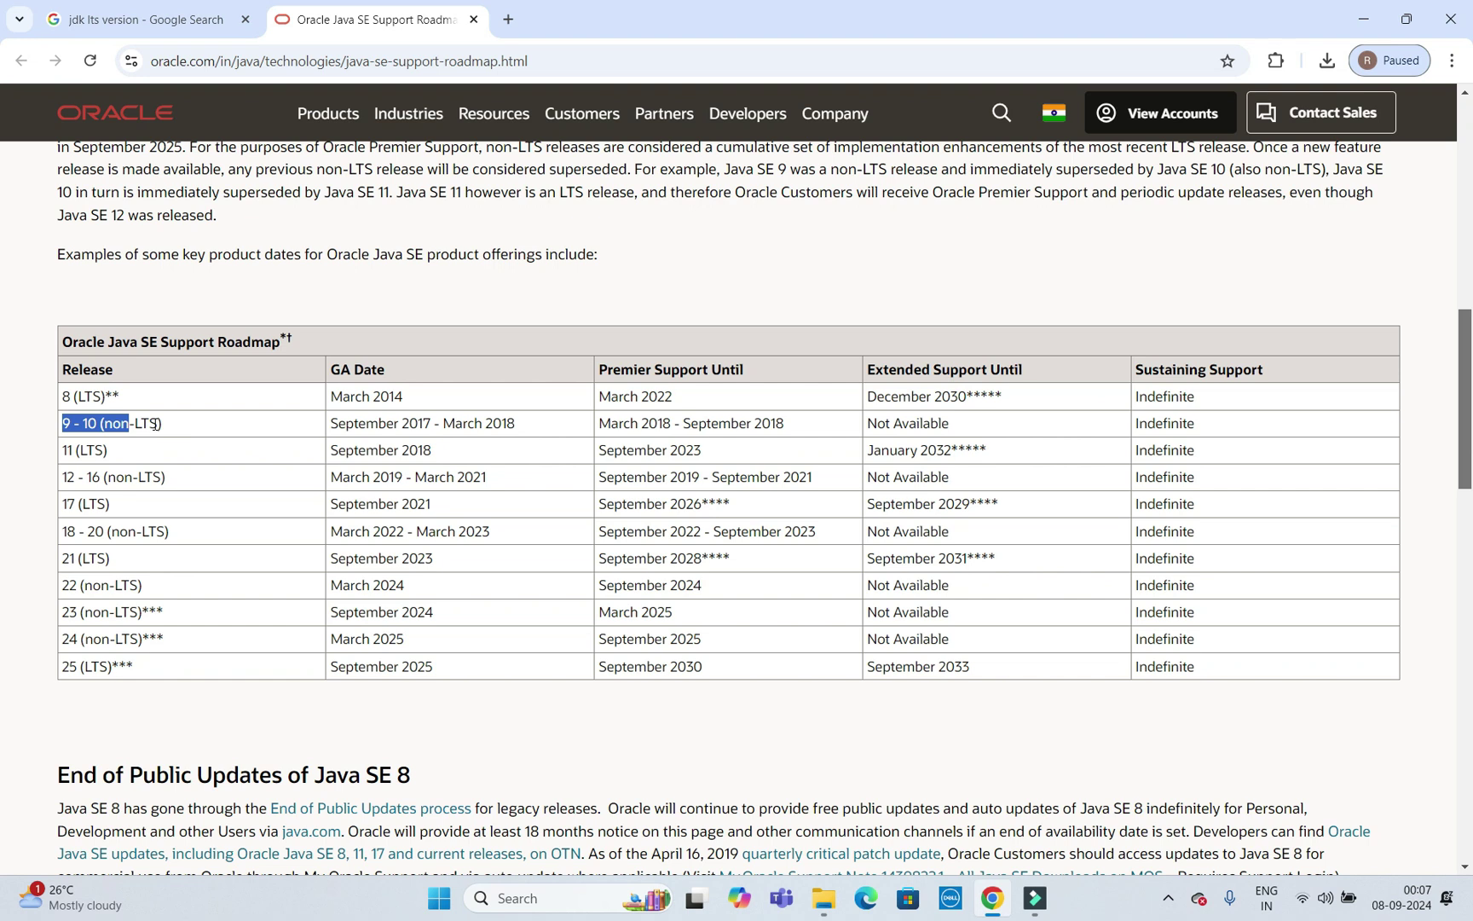
pyautogui.click(74, 425)
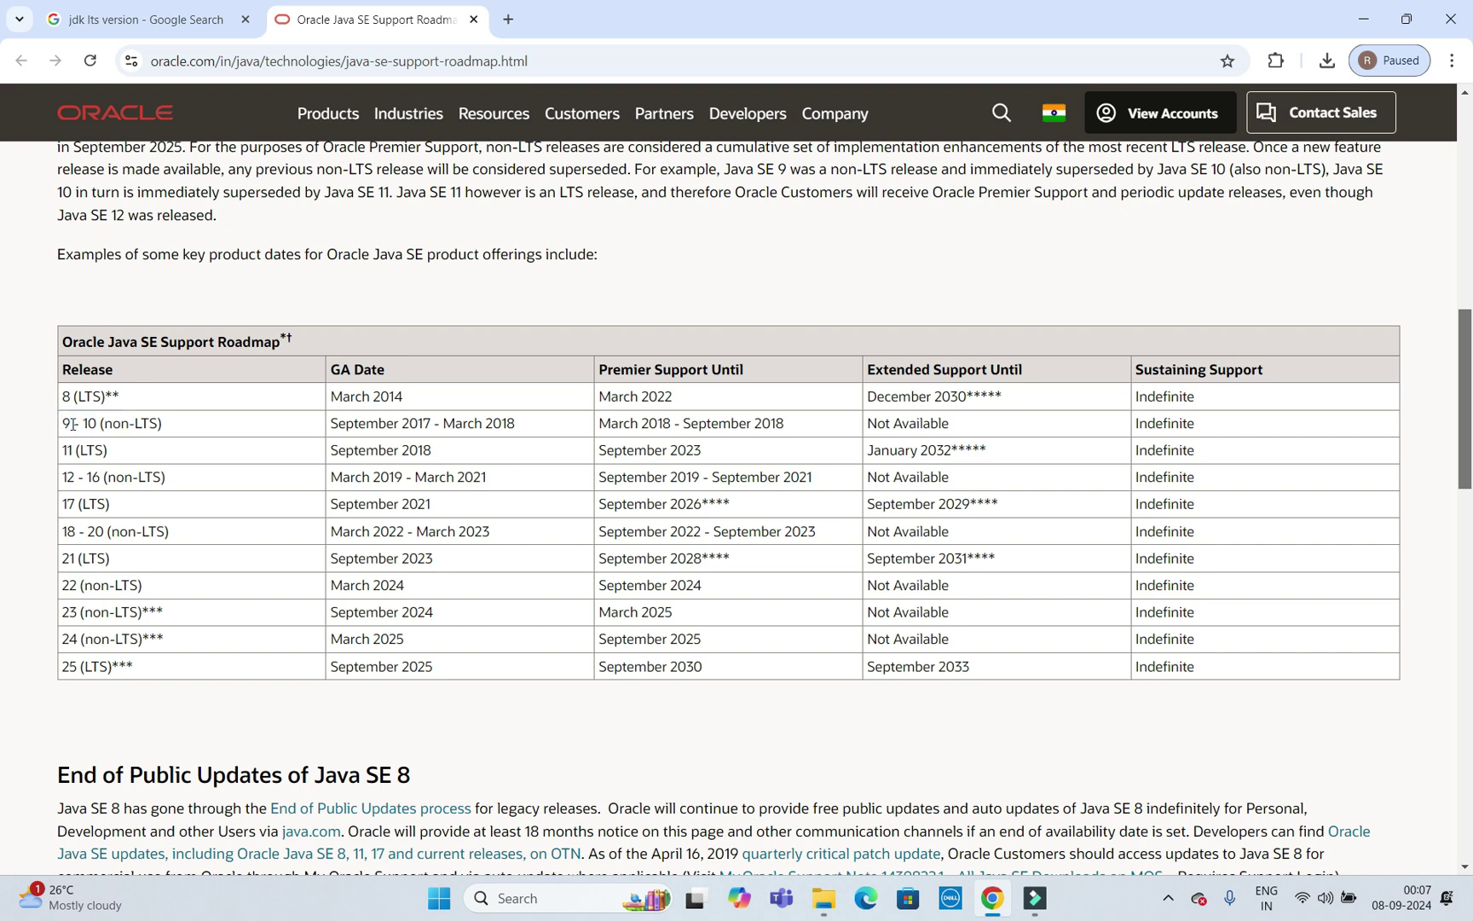
pyautogui.click(73, 423)
pyautogui.click(76, 421)
pyautogui.moveTo(61, 420); pyautogui.dragTo(170, 433)
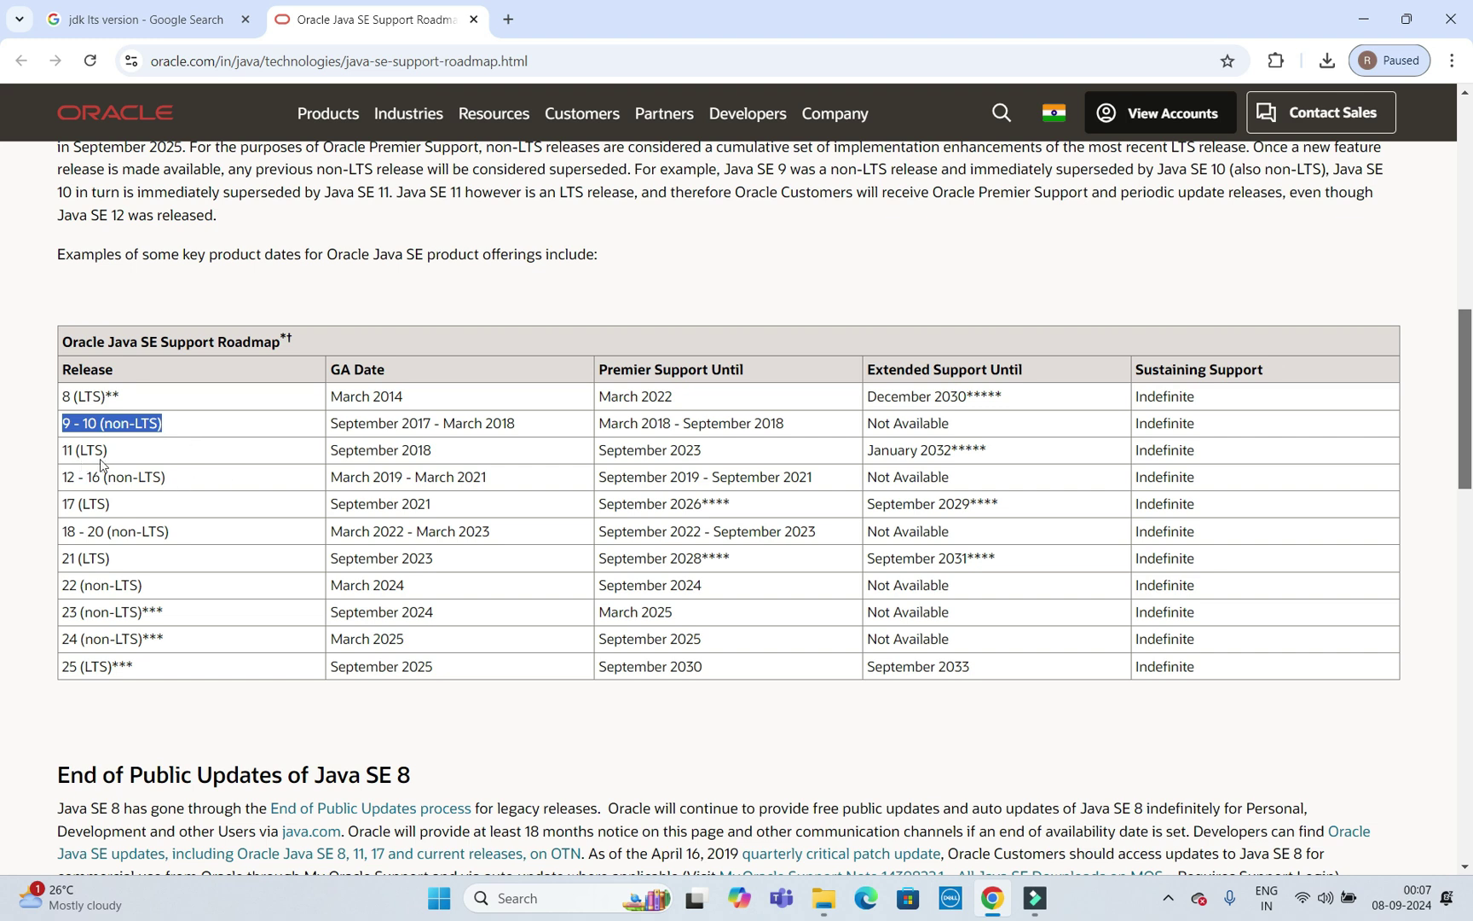
pyautogui.click(67, 423)
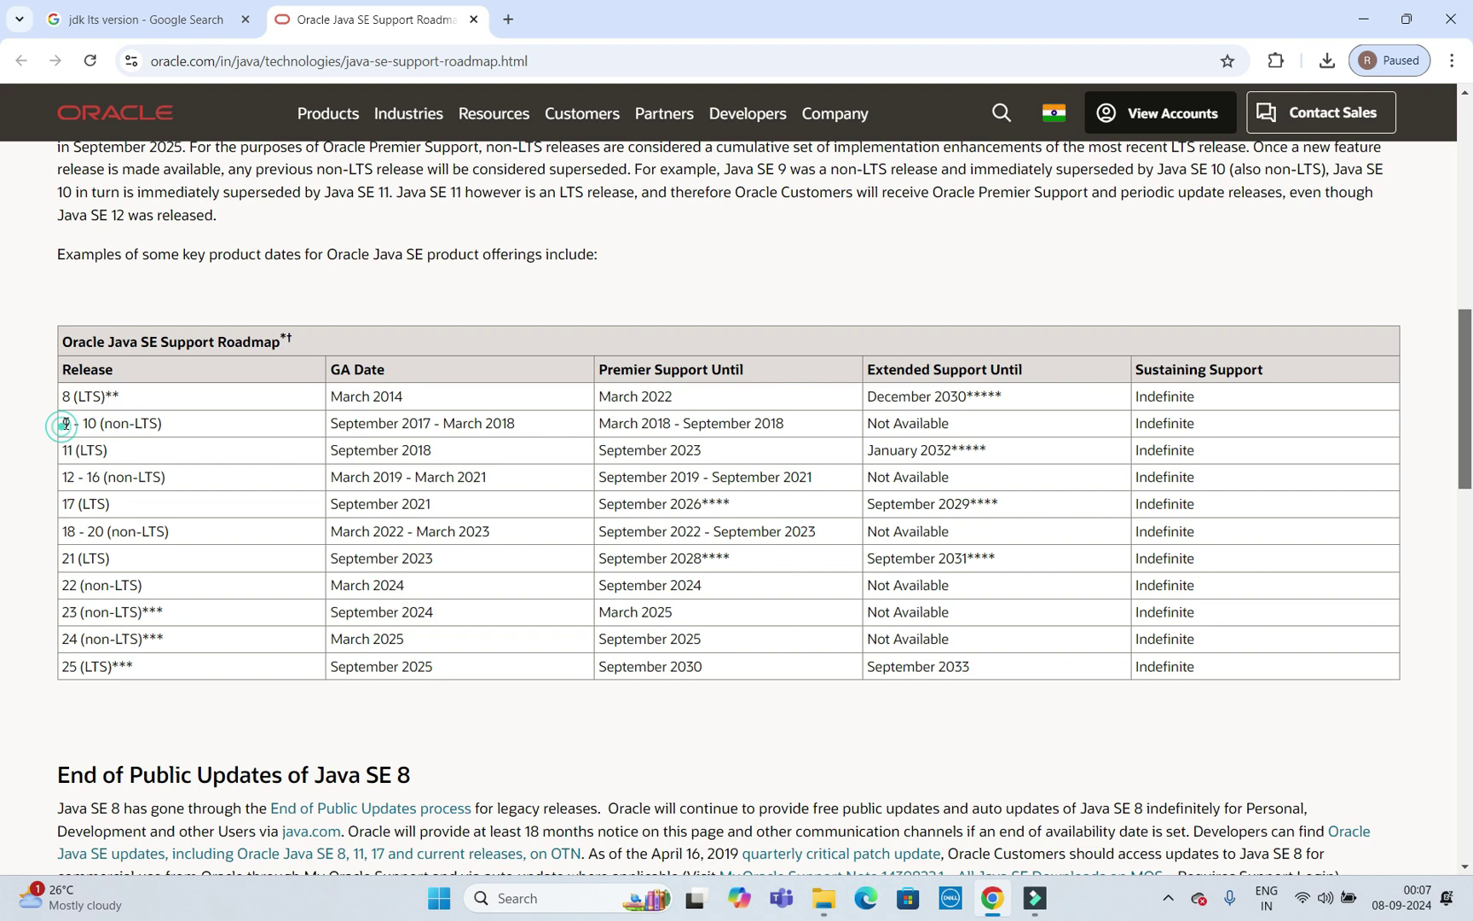
pyautogui.moveTo(66, 423); pyautogui.dragTo(110, 458)
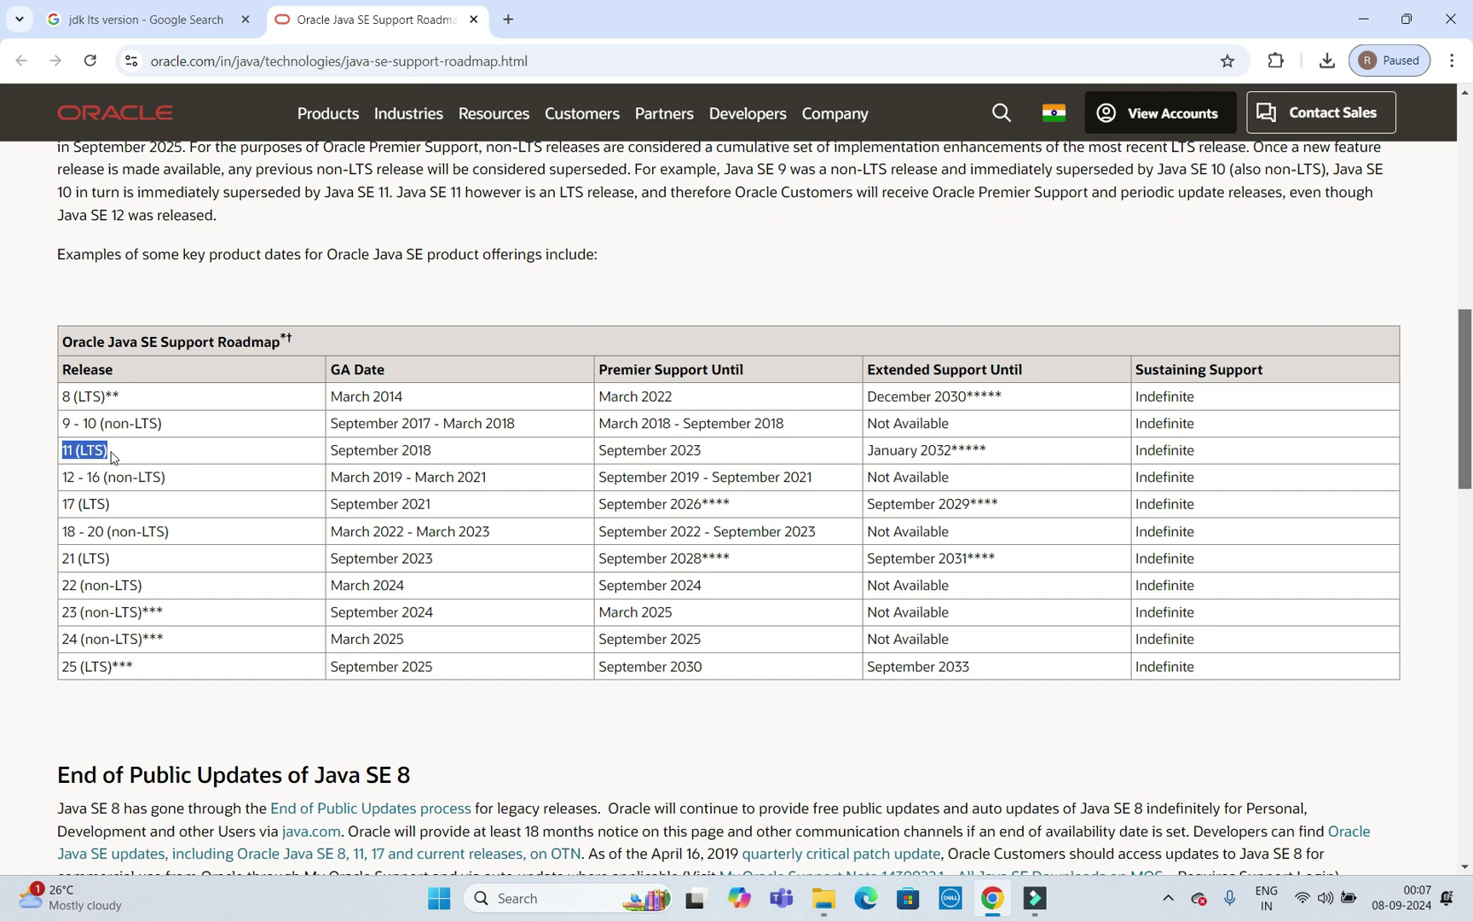
pyautogui.click(65, 449)
pyautogui.moveTo(63, 450); pyautogui.dragTo(107, 451)
pyautogui.moveTo(869, 449); pyautogui.dragTo(989, 458)
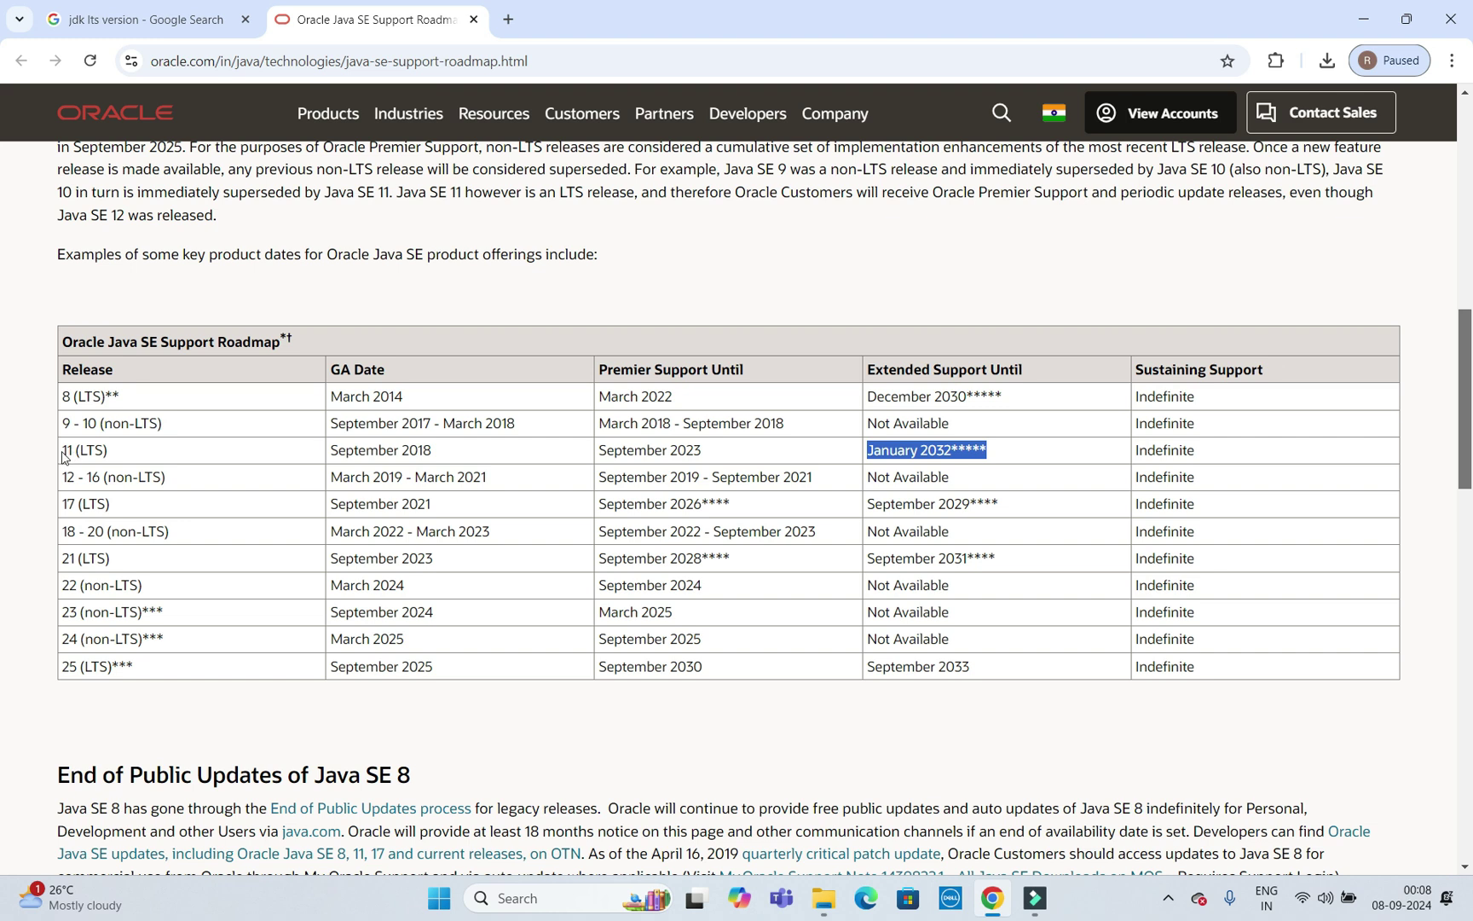
pyautogui.moveTo(63, 452); pyautogui.dragTo(106, 452)
pyautogui.moveTo(65, 504); pyautogui.dragTo(111, 508)
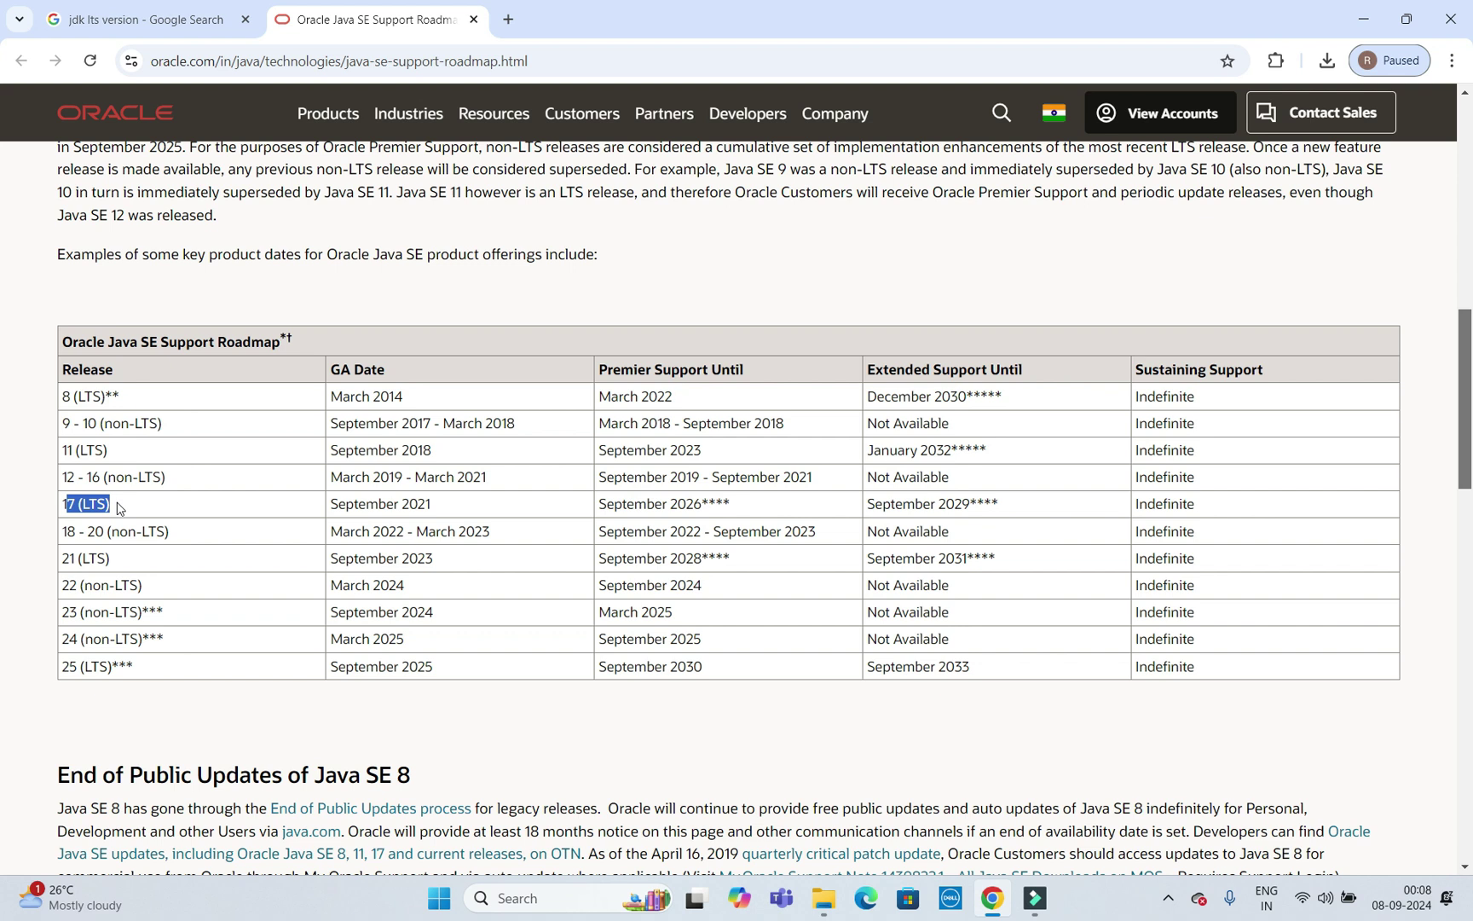
pyautogui.moveTo(64, 560); pyautogui.dragTo(105, 561)
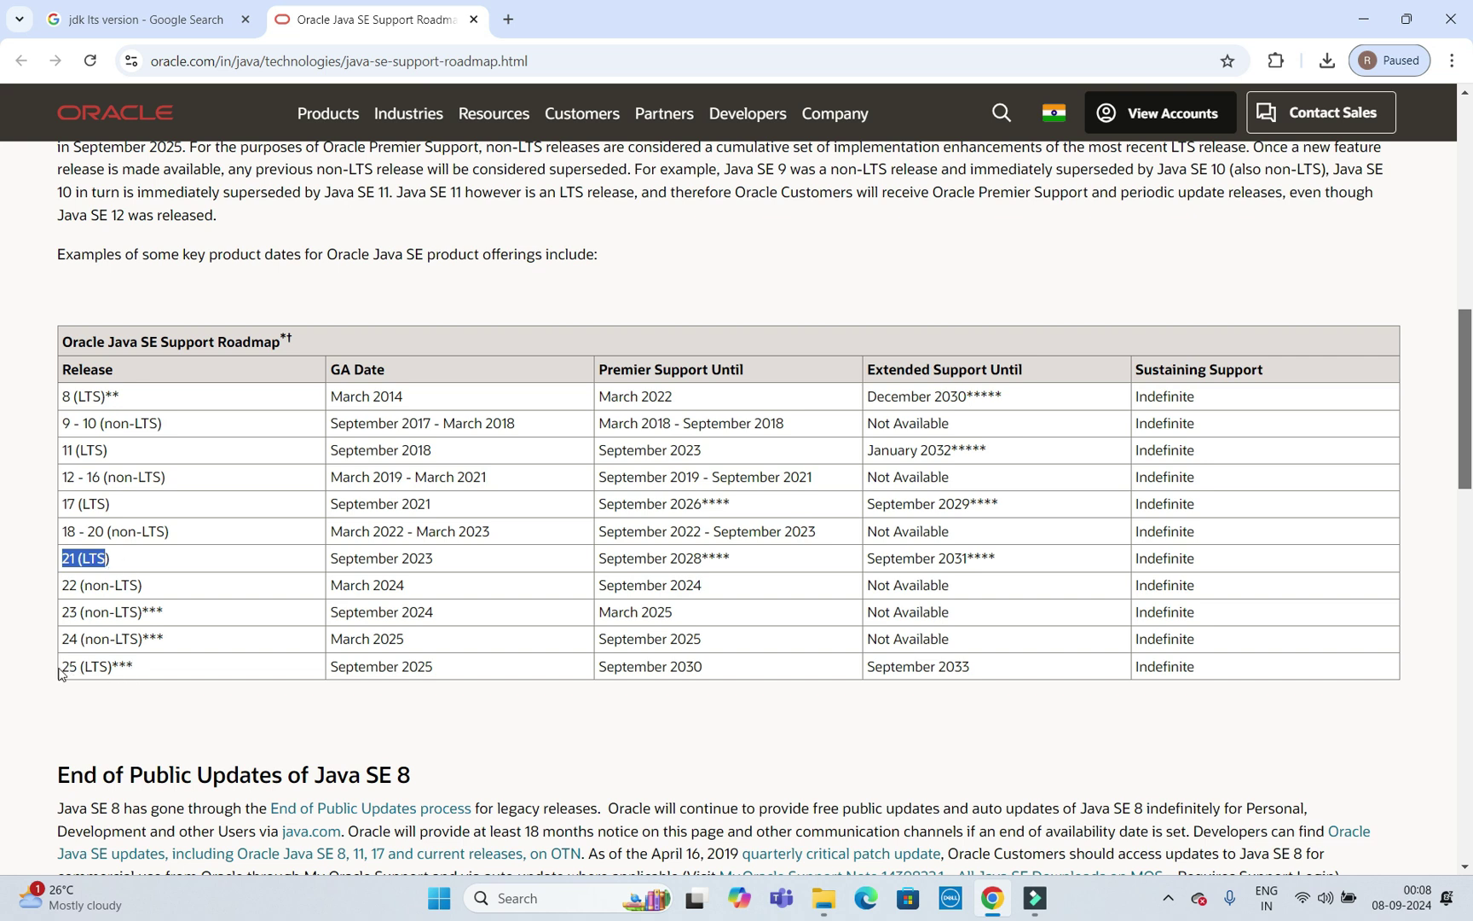
pyautogui.moveTo(68, 667); pyautogui.dragTo(119, 670)
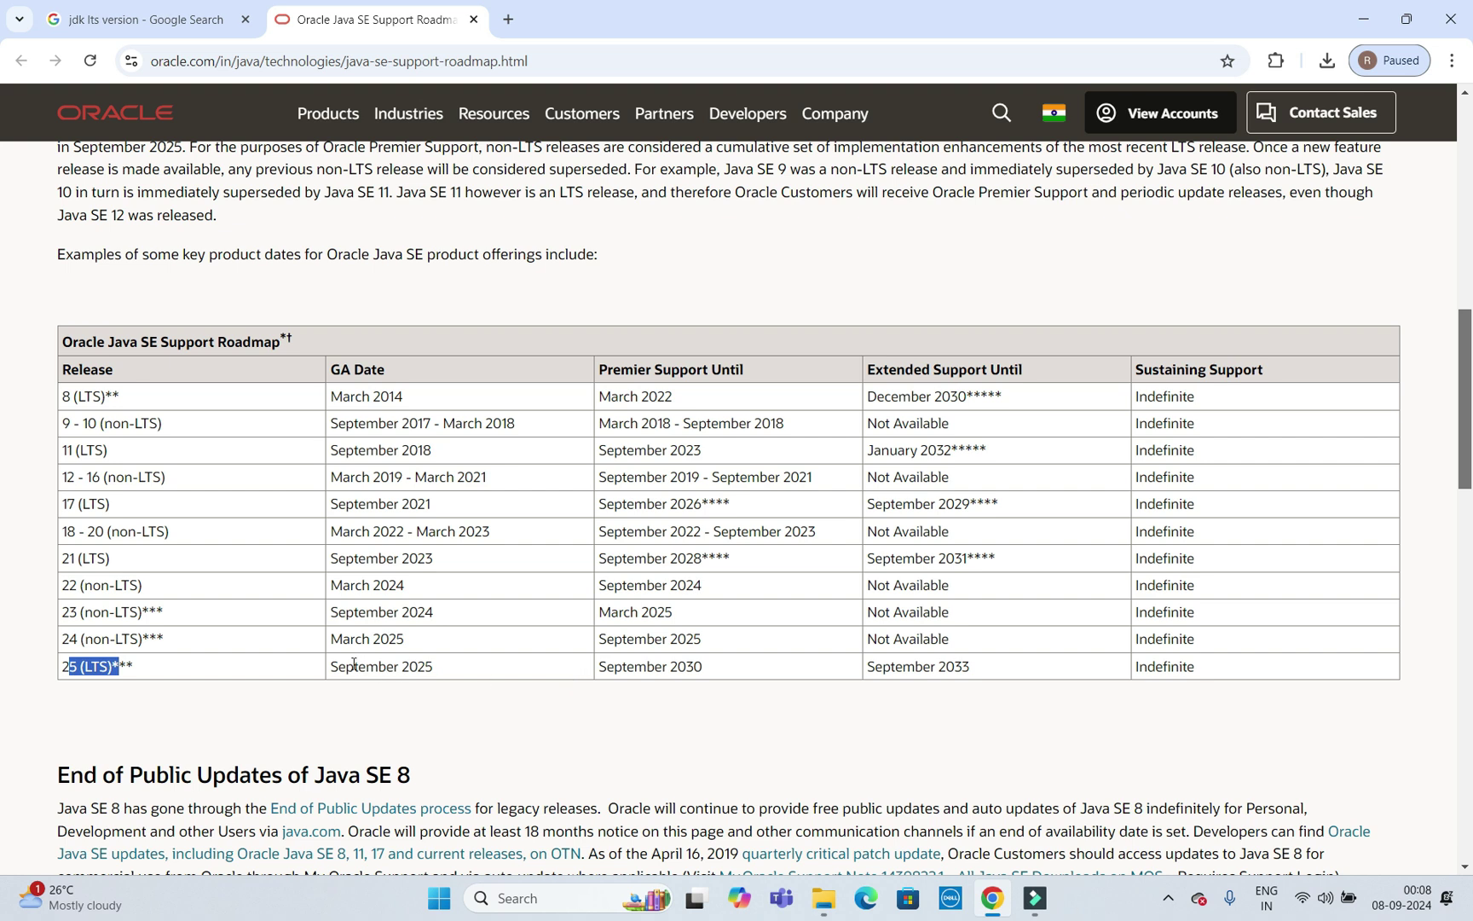
pyautogui.moveTo(337, 668); pyautogui.dragTo(437, 677)
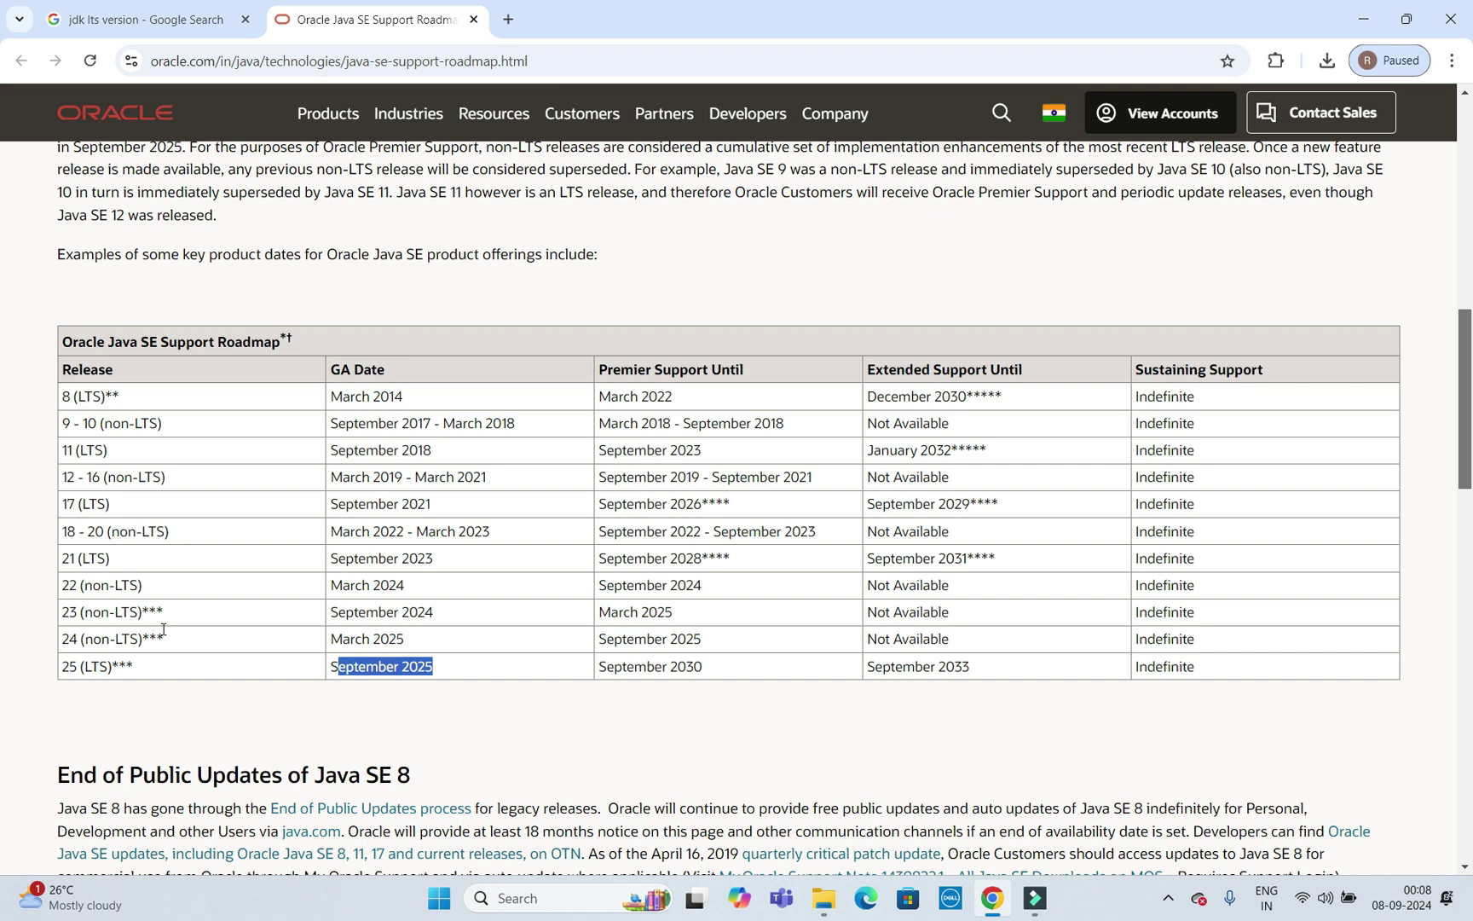
pyautogui.moveTo(63, 558); pyautogui.dragTo(116, 566)
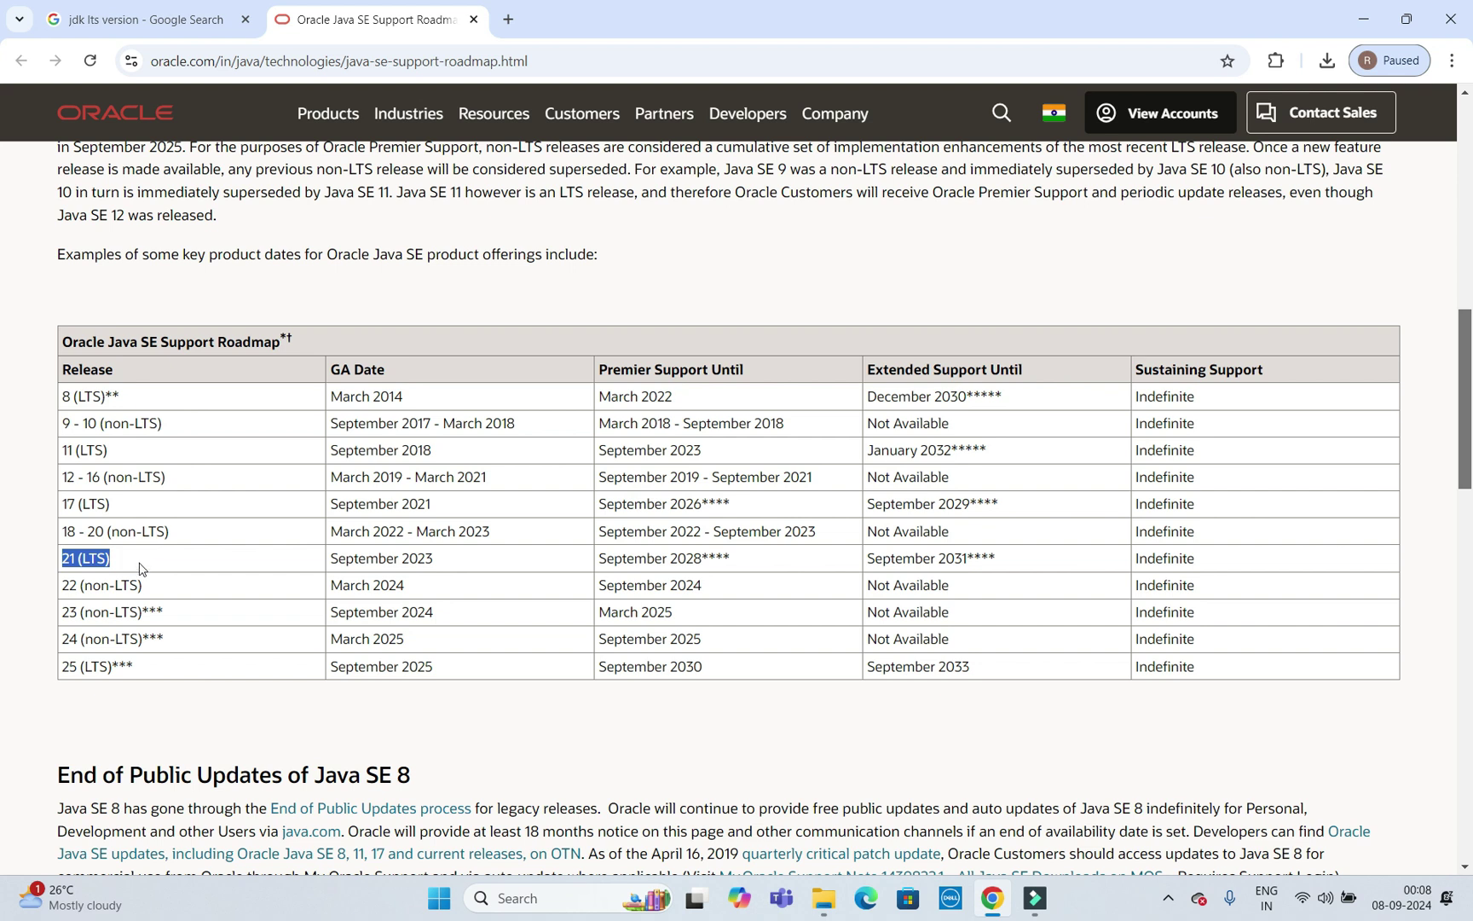
pyautogui.click(108, 557)
pyautogui.tripleClick(109, 556)
pyautogui.moveTo(63, 531); pyautogui.dragTo(77, 562)
pyautogui.moveTo(130, 398); pyautogui.dragTo(65, 397)
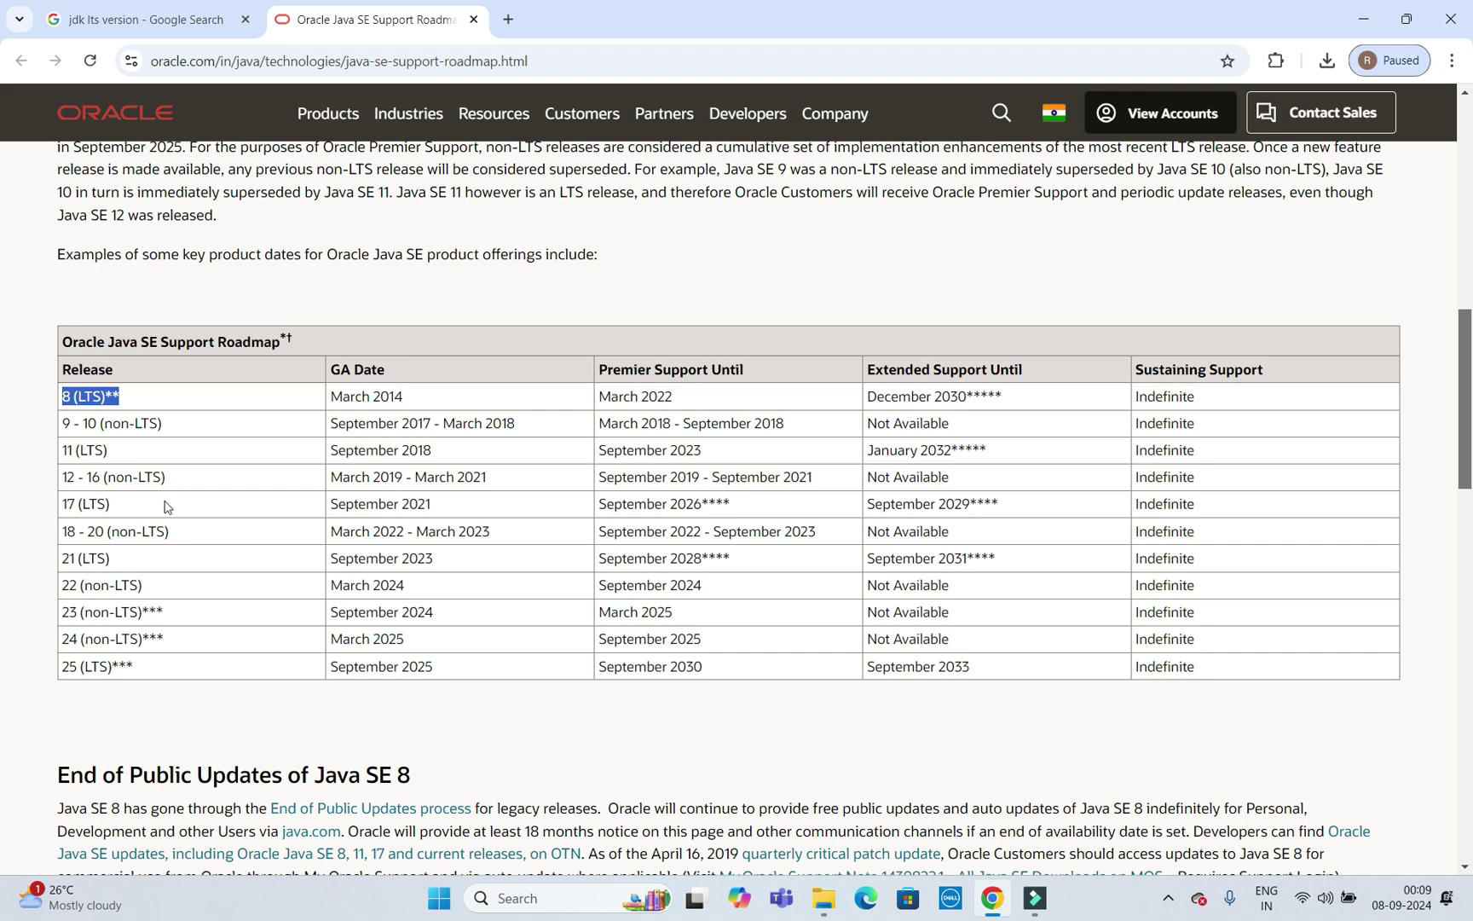
pyautogui.moveTo(119, 452); pyautogui.dragTo(64, 452)
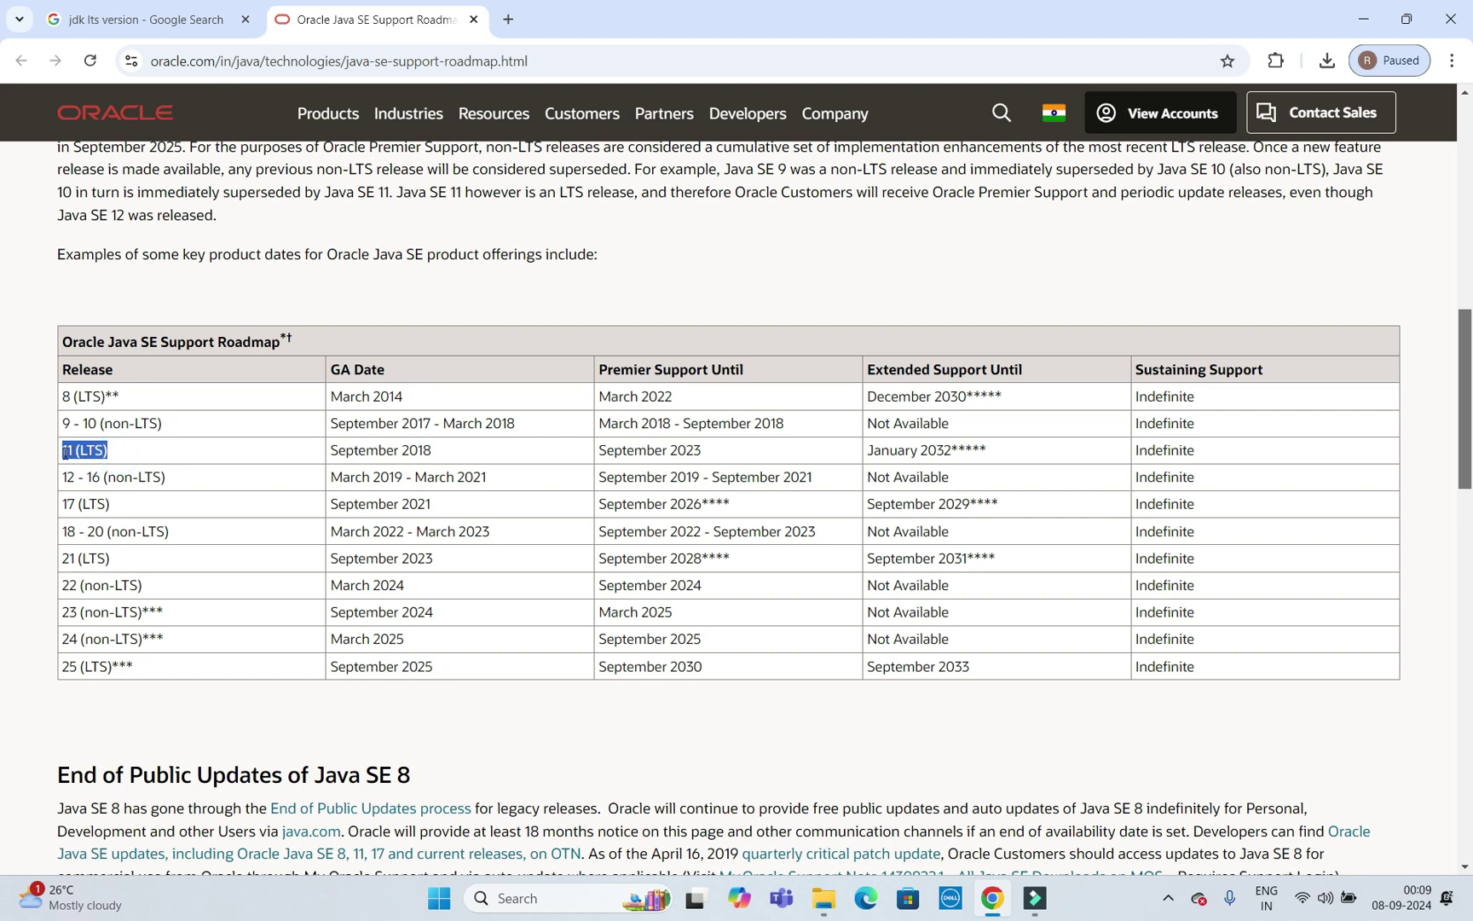
pyautogui.moveTo(119, 508); pyautogui.dragTo(67, 504)
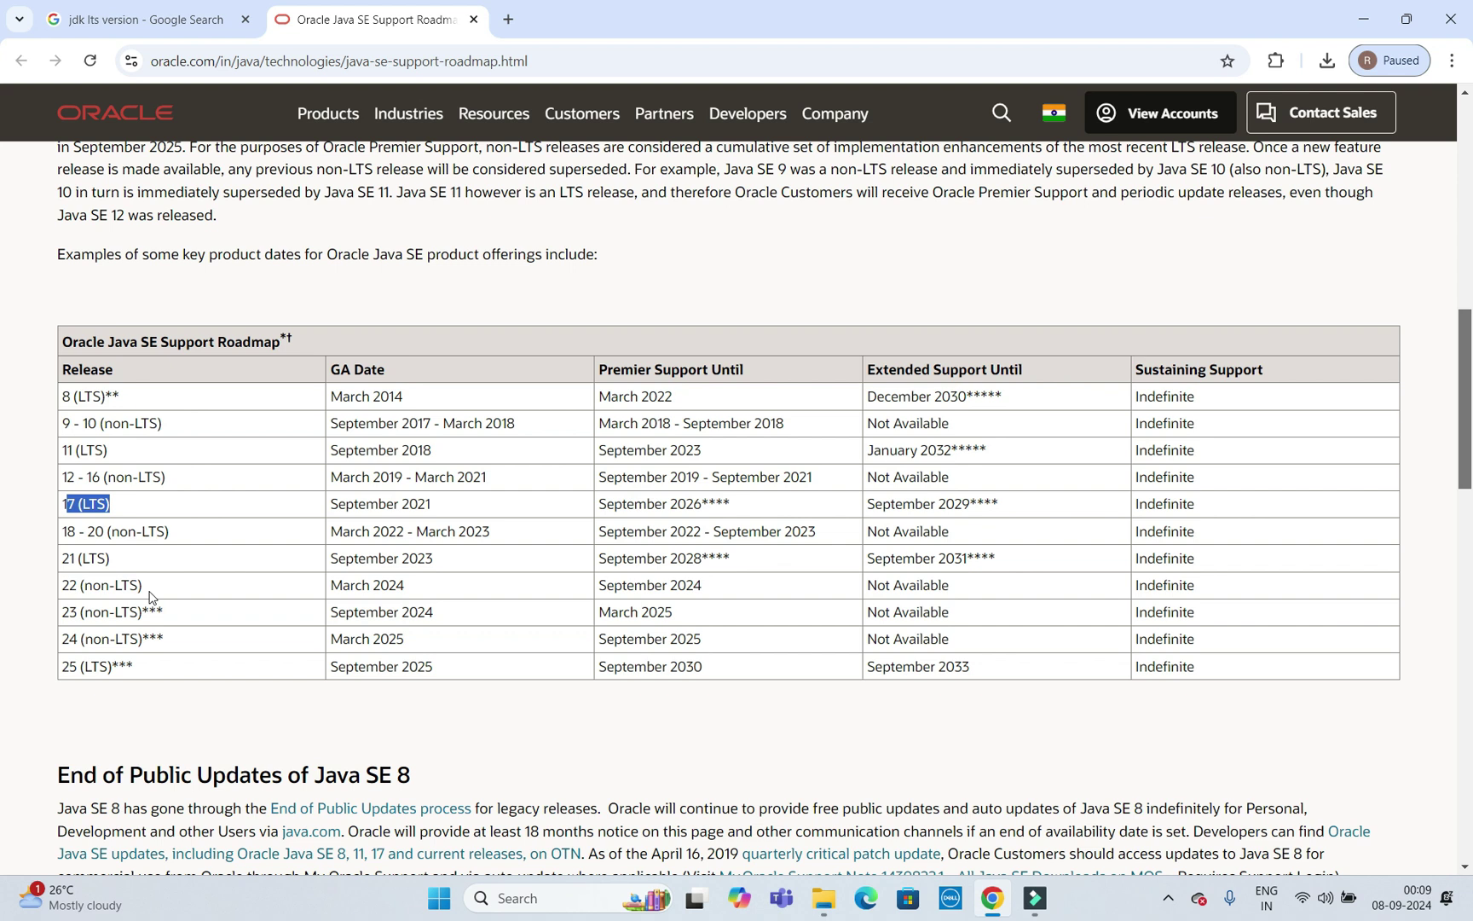
pyautogui.moveTo(120, 568)
pyautogui.mouseDown()
pyautogui.moveTo(54, 566)
pyautogui.moveTo(121, 562)
pyautogui.mouseUp()
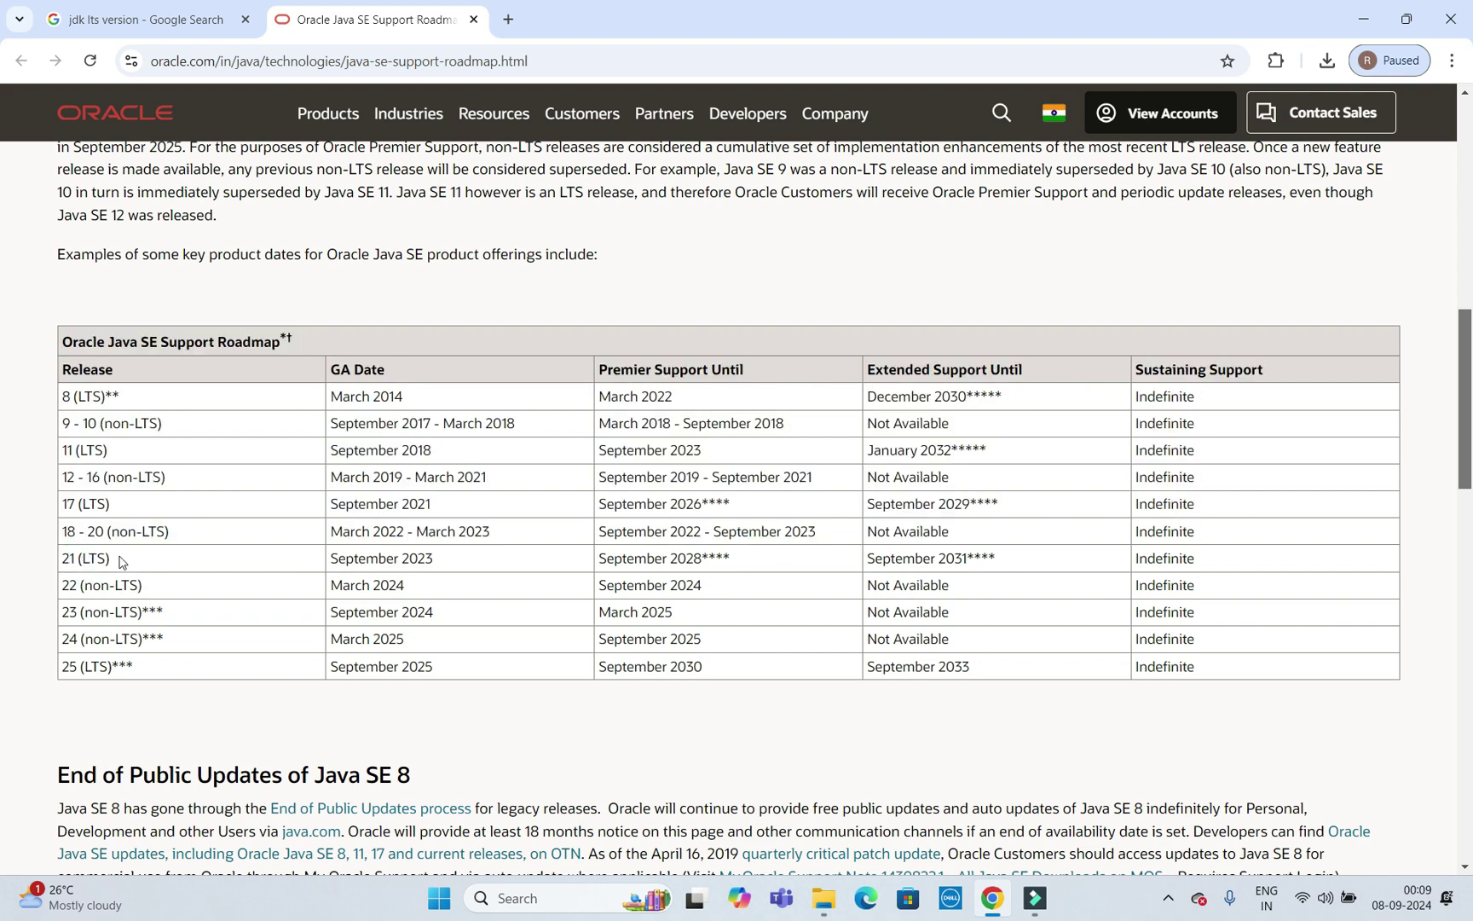
# Step: Search Google for 'download oracle jdk' and open the Java Downloads | Oracle India result
pyautogui.click(435, 61)
pyautogui.write('goo')
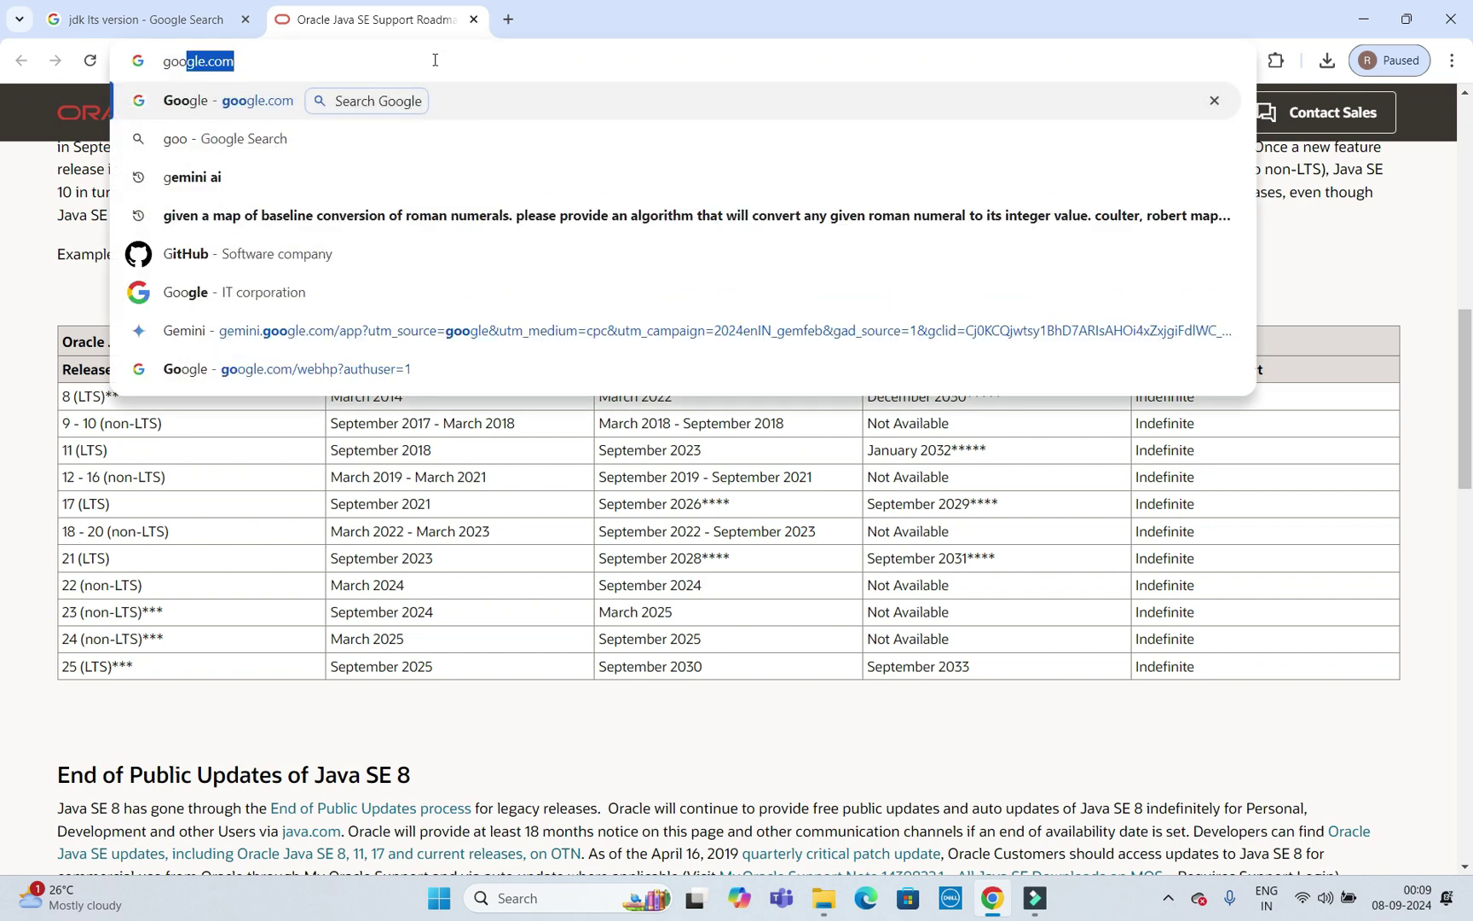
pyautogui.press('Return')
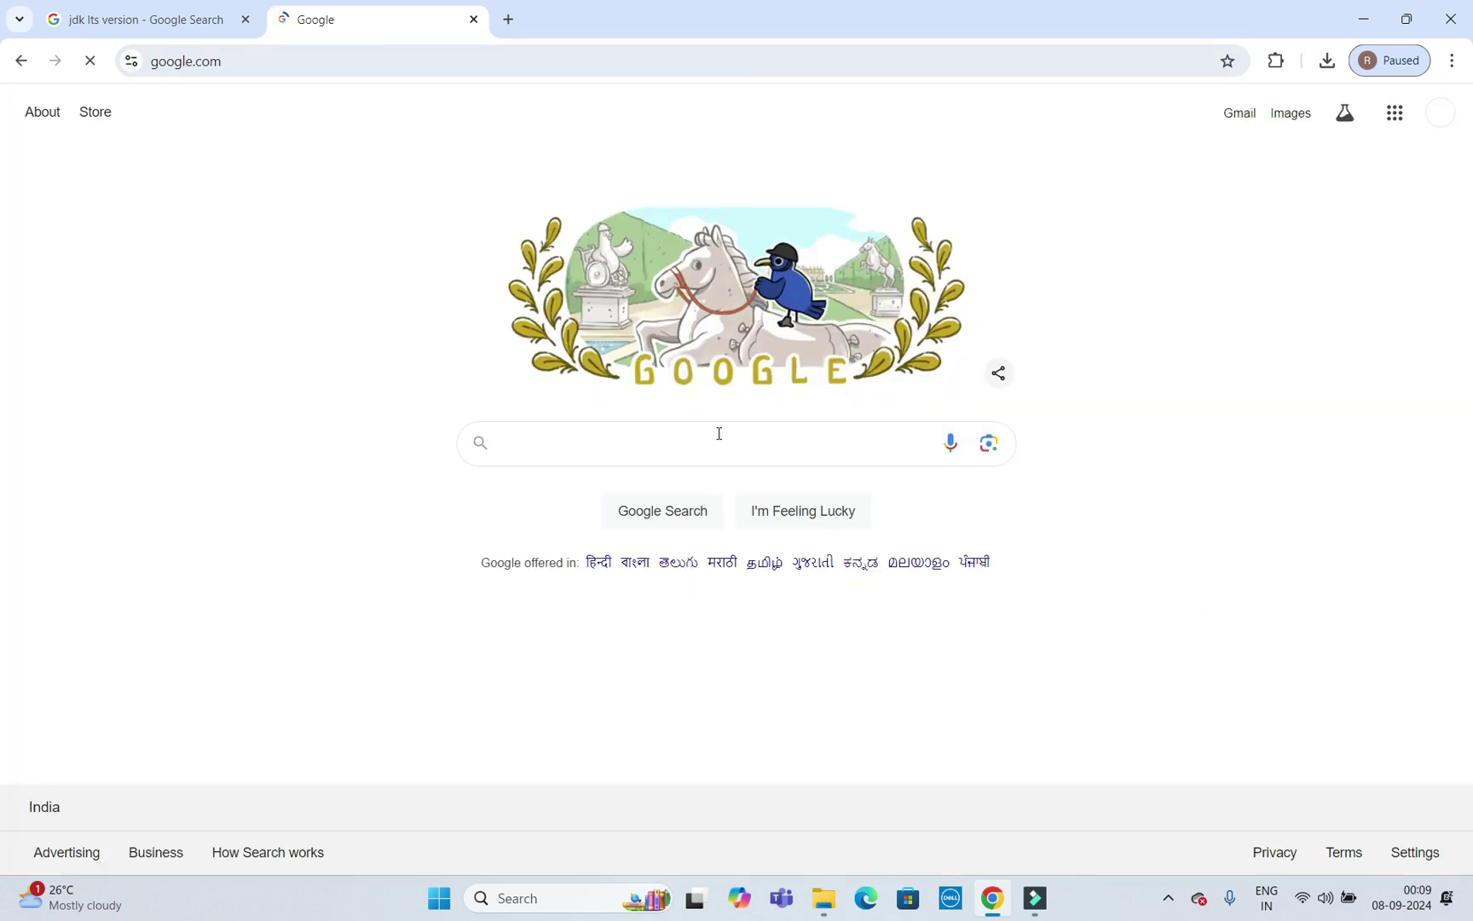
pyautogui.write('download oracle jdk')
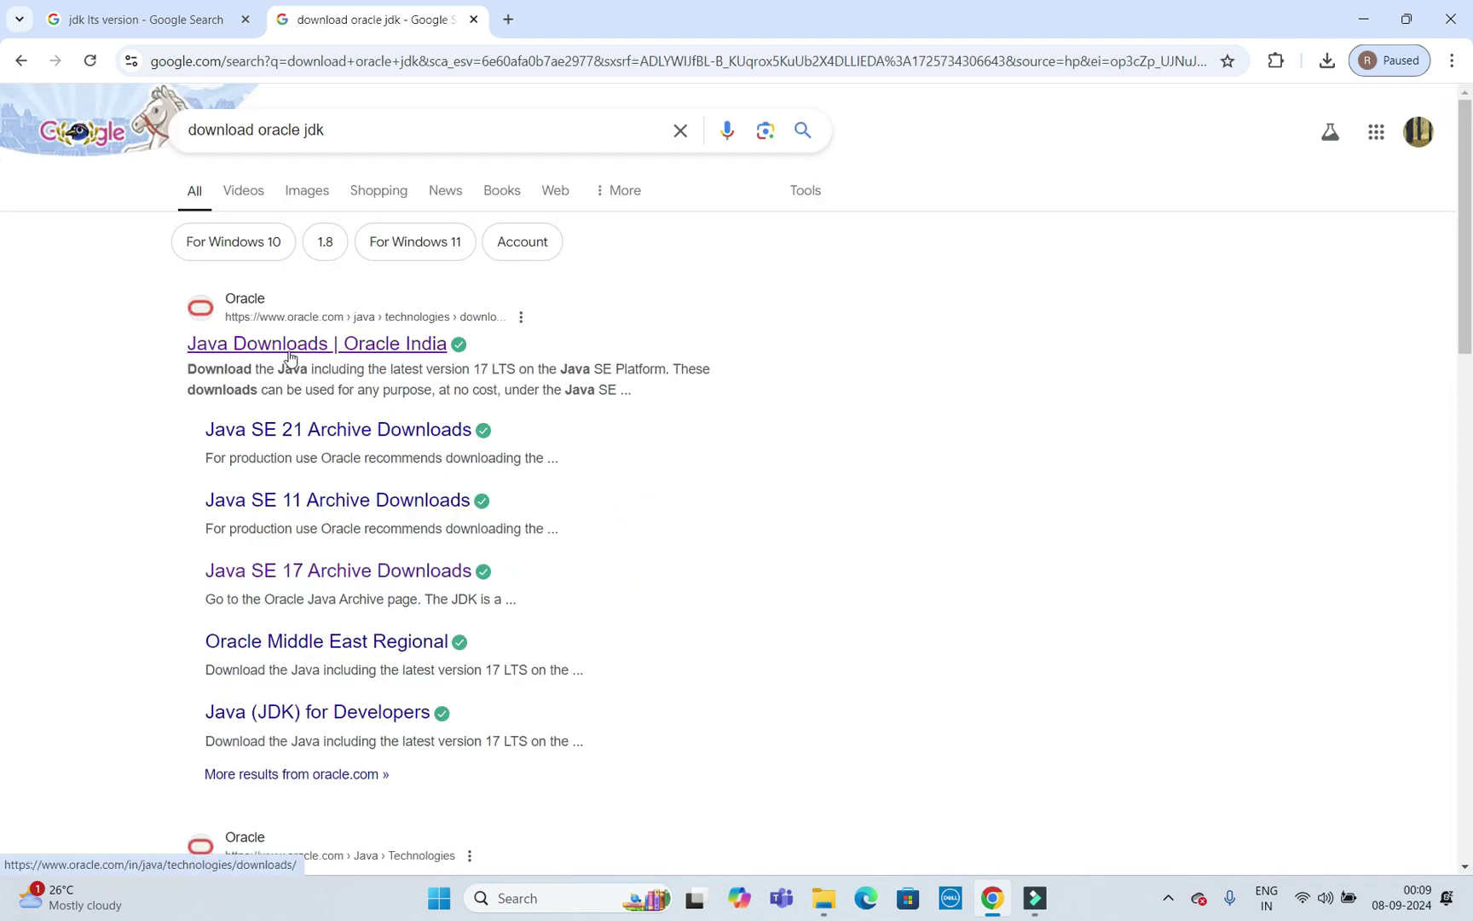
pyautogui.click(305, 346)
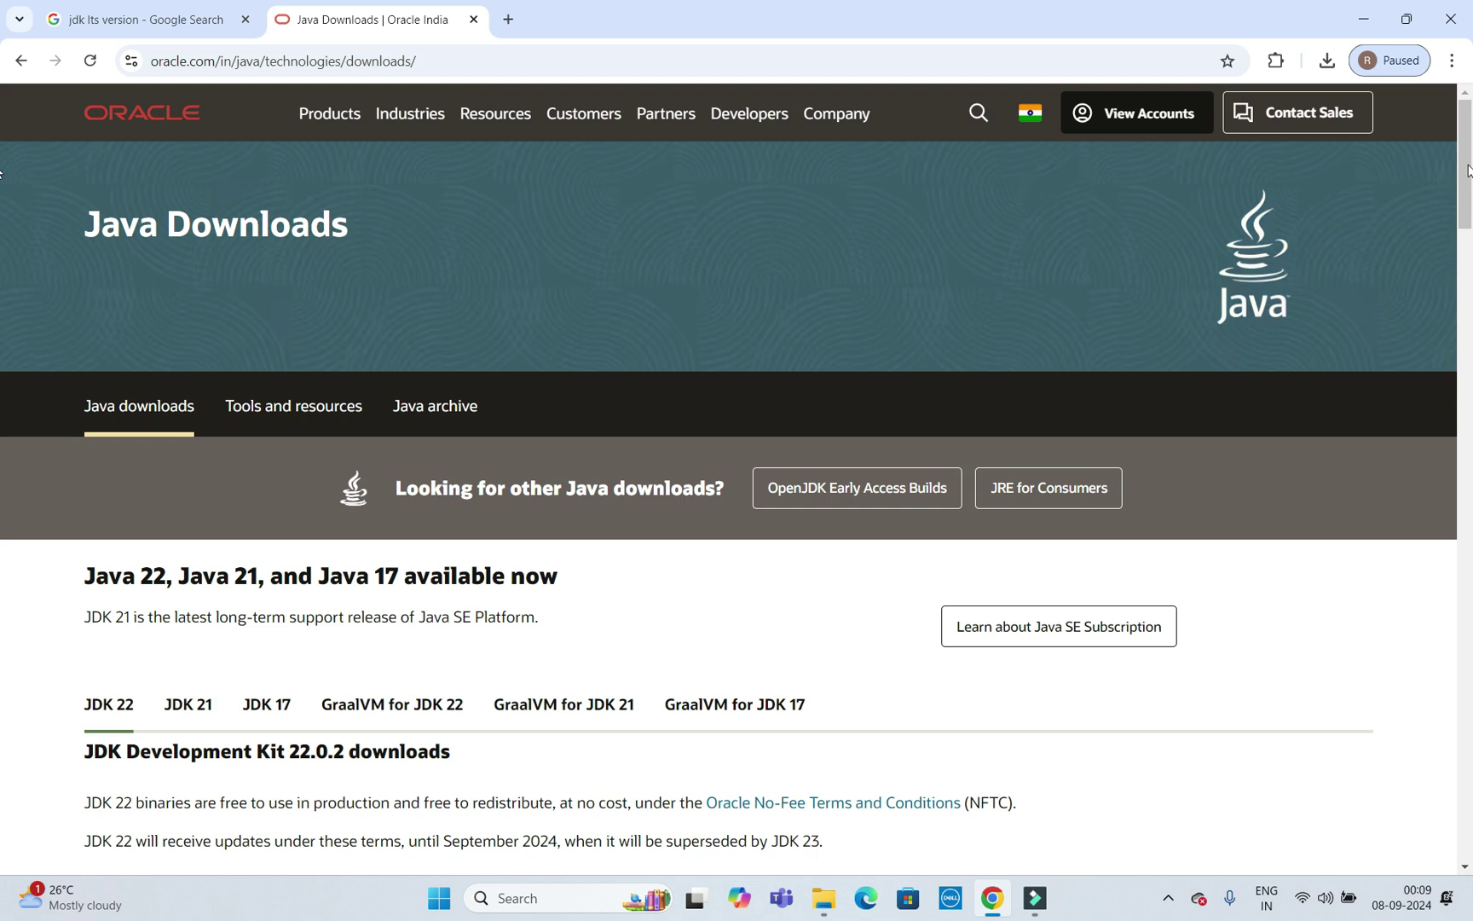
# Step: Download the JDK 21 Windows x64 Installer .exe from Oracle's Java Downloads page
pyautogui.moveTo(1468, 166); pyautogui.dragTo(1468, 239)
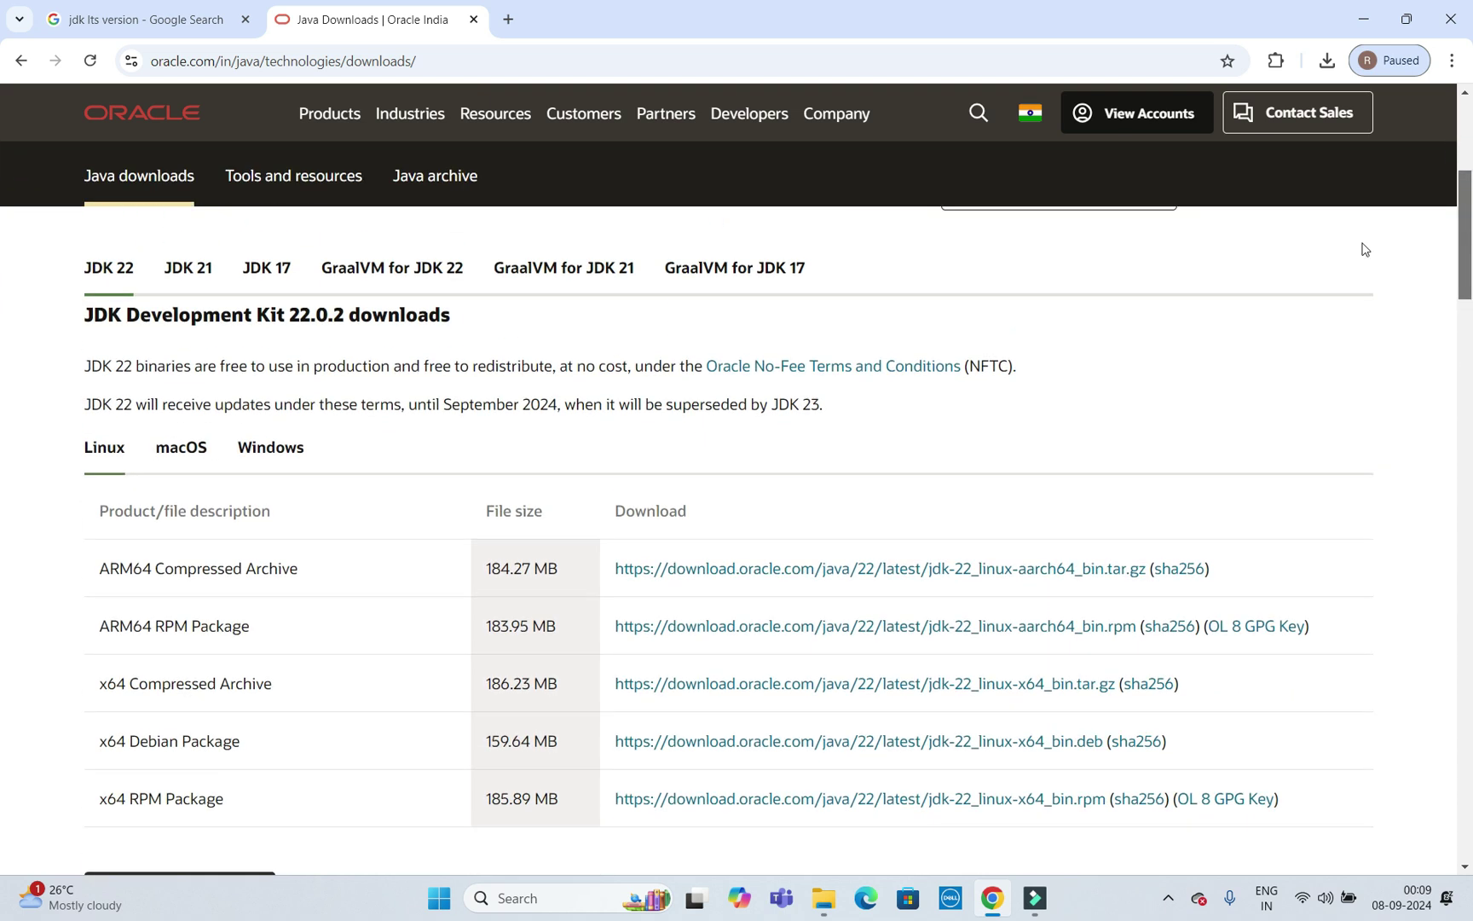
pyautogui.click(188, 269)
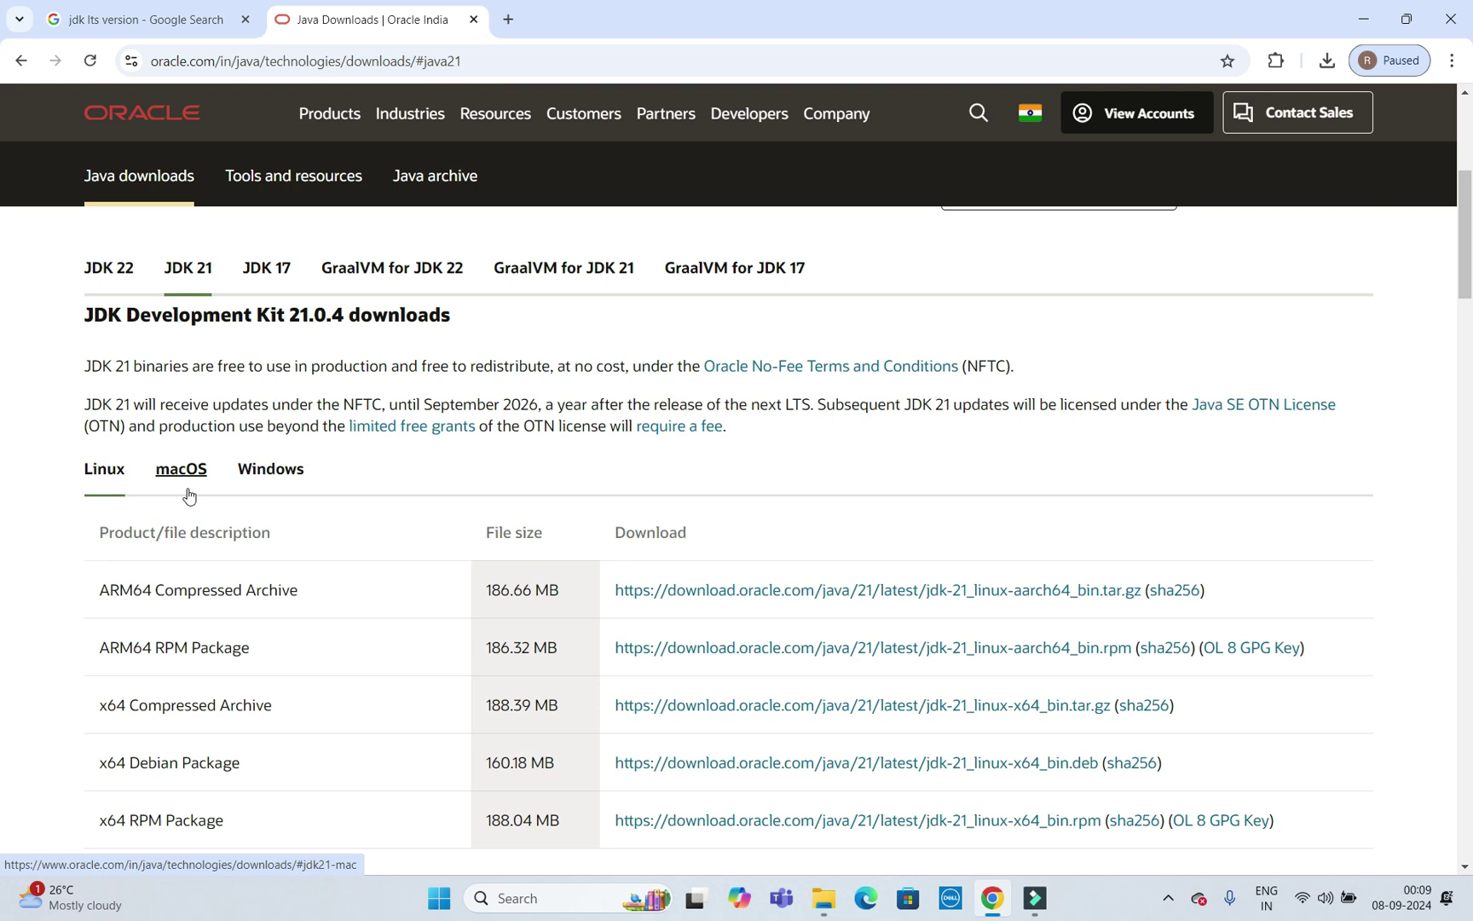
pyautogui.click(274, 479)
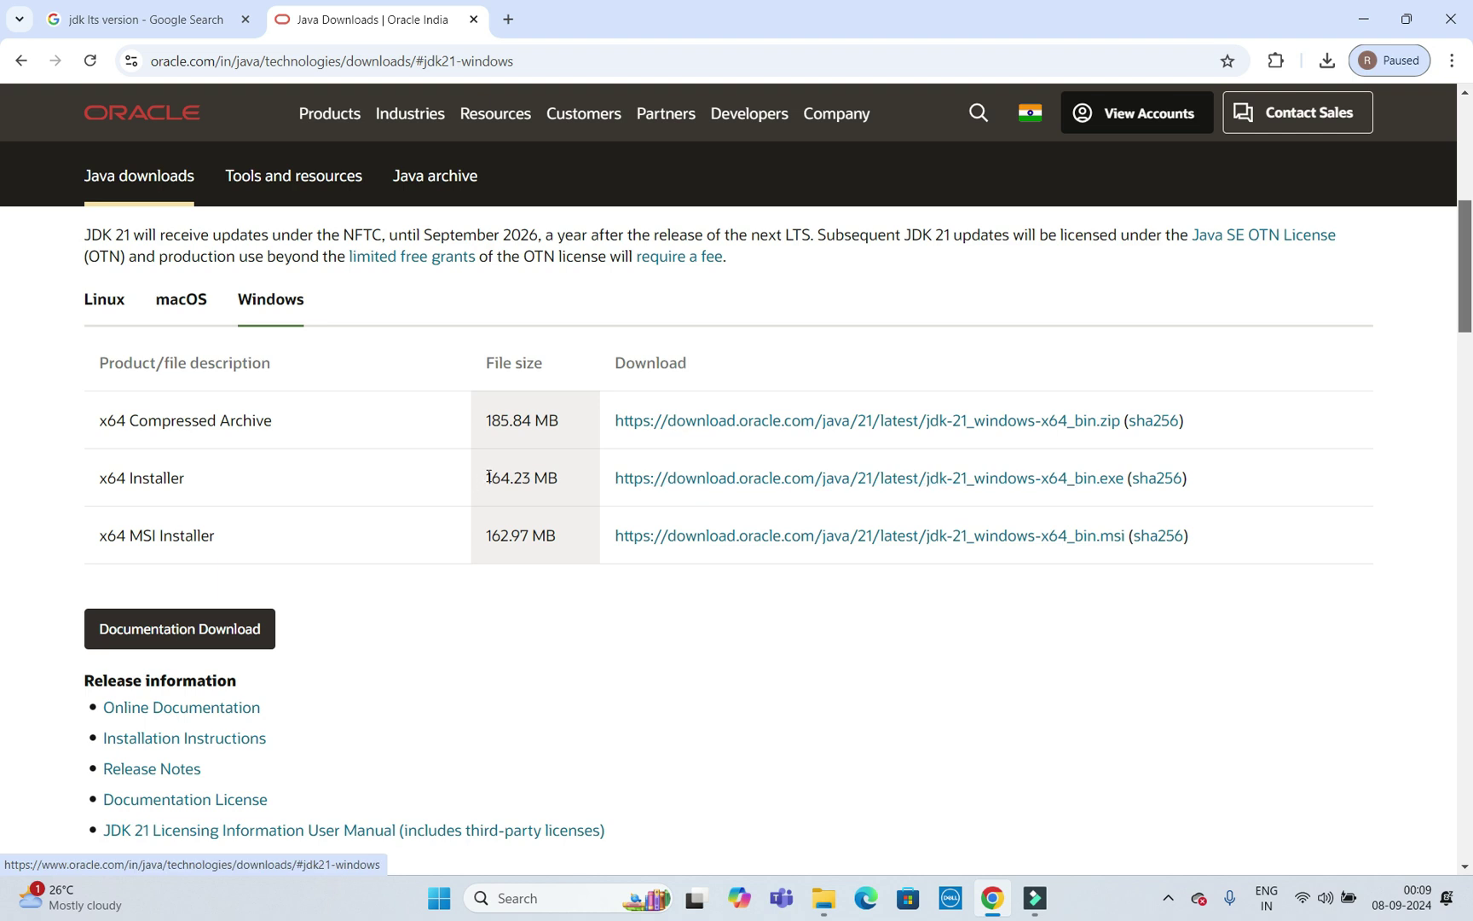
pyautogui.moveTo(488, 476); pyautogui.dragTo(514, 477)
pyautogui.click(752, 481)
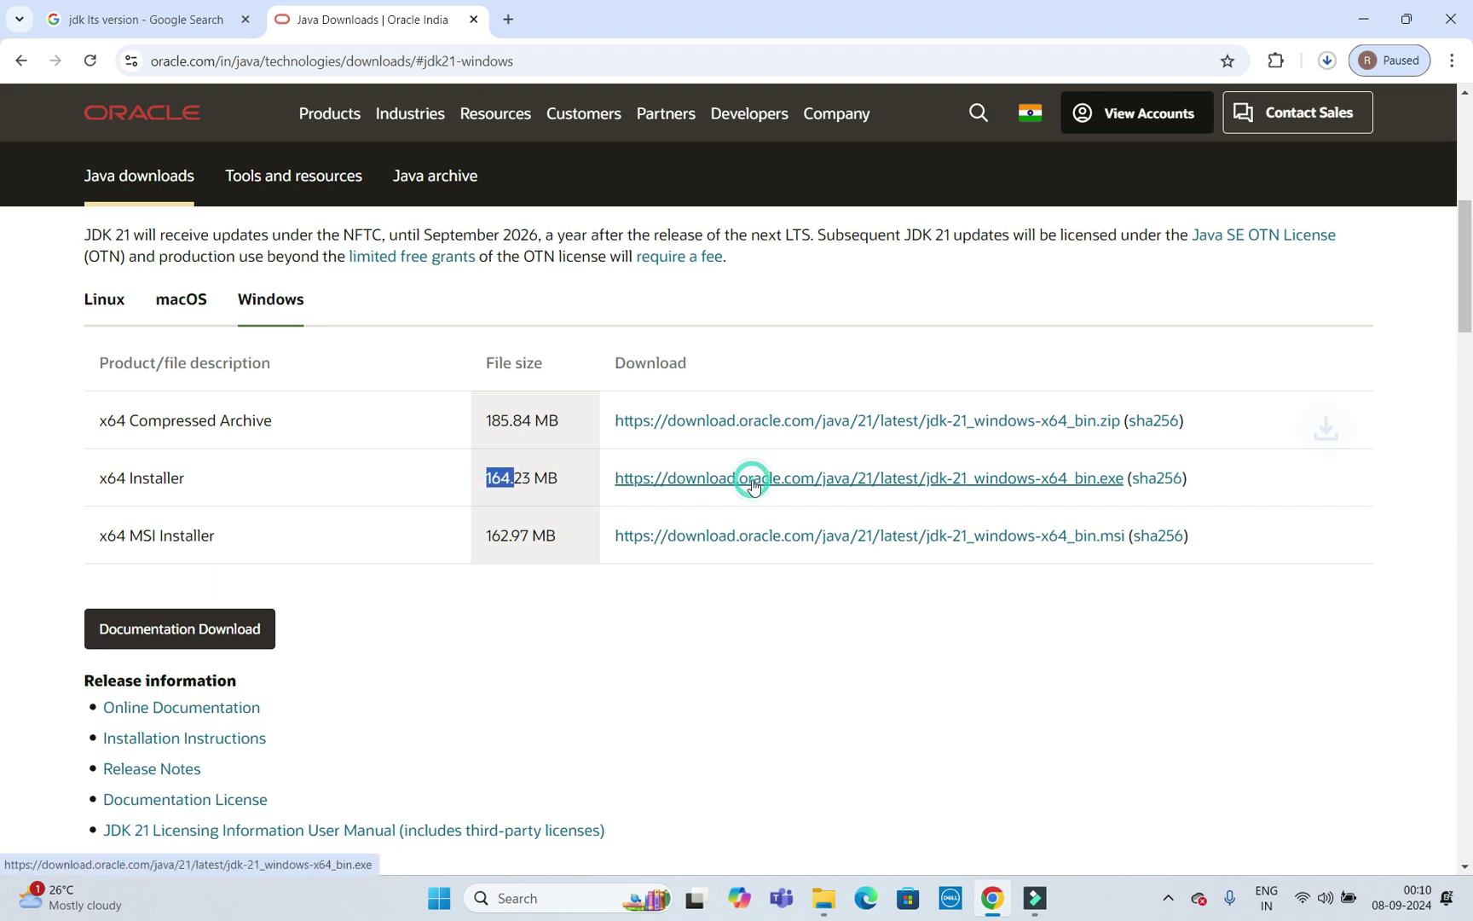
# Step: Run the finished jdk-21_windows-x64_bin.exe from Chrome's downloads list and allow it to start
pyautogui.click(1327, 61)
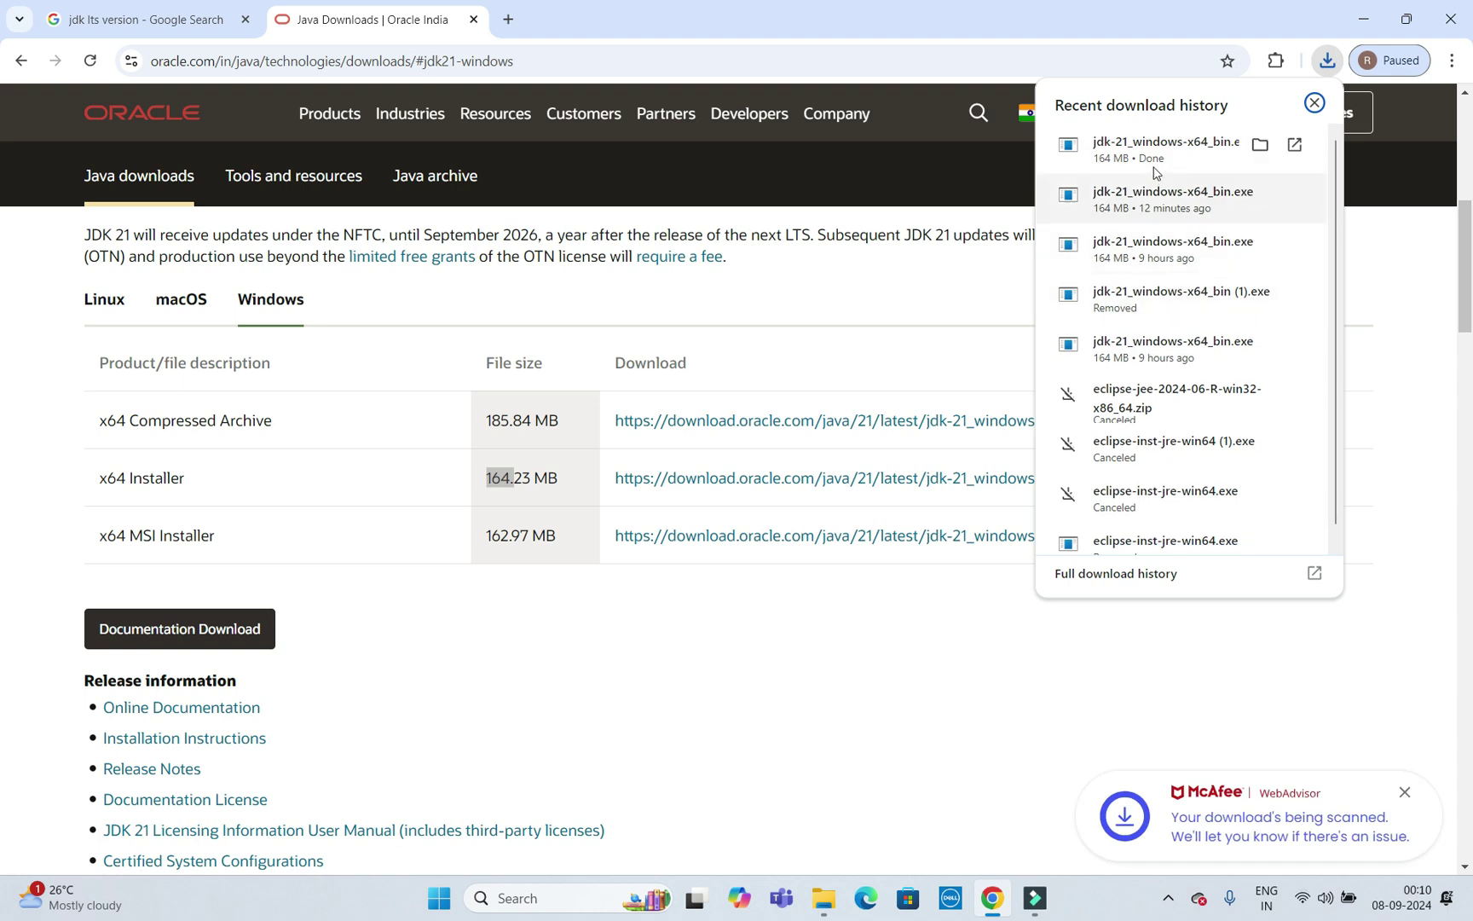
pyautogui.click(1150, 150)
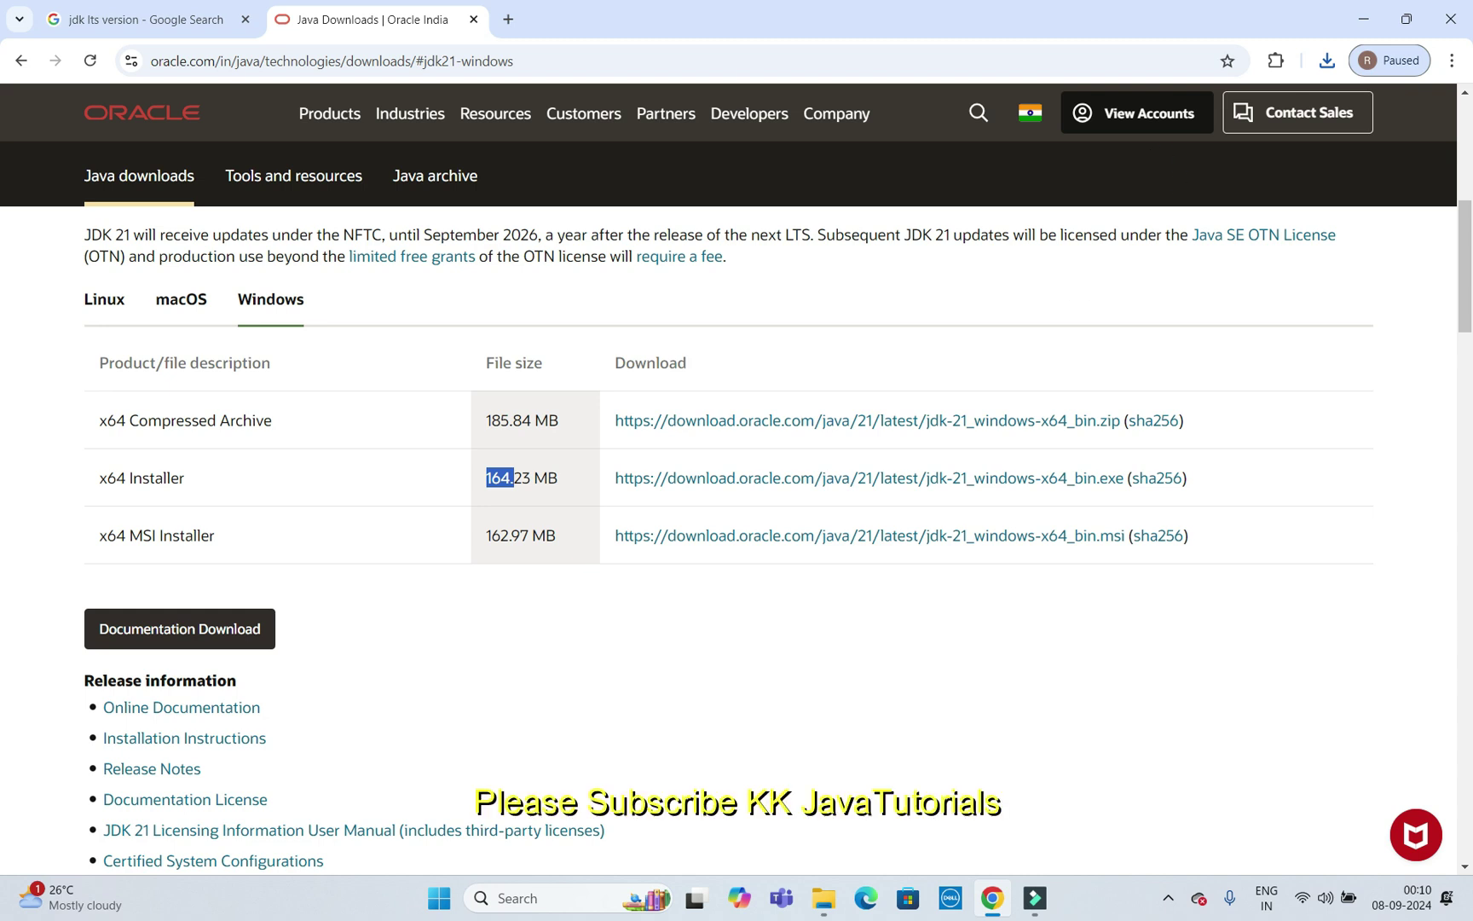
pyautogui.click(684, 537)
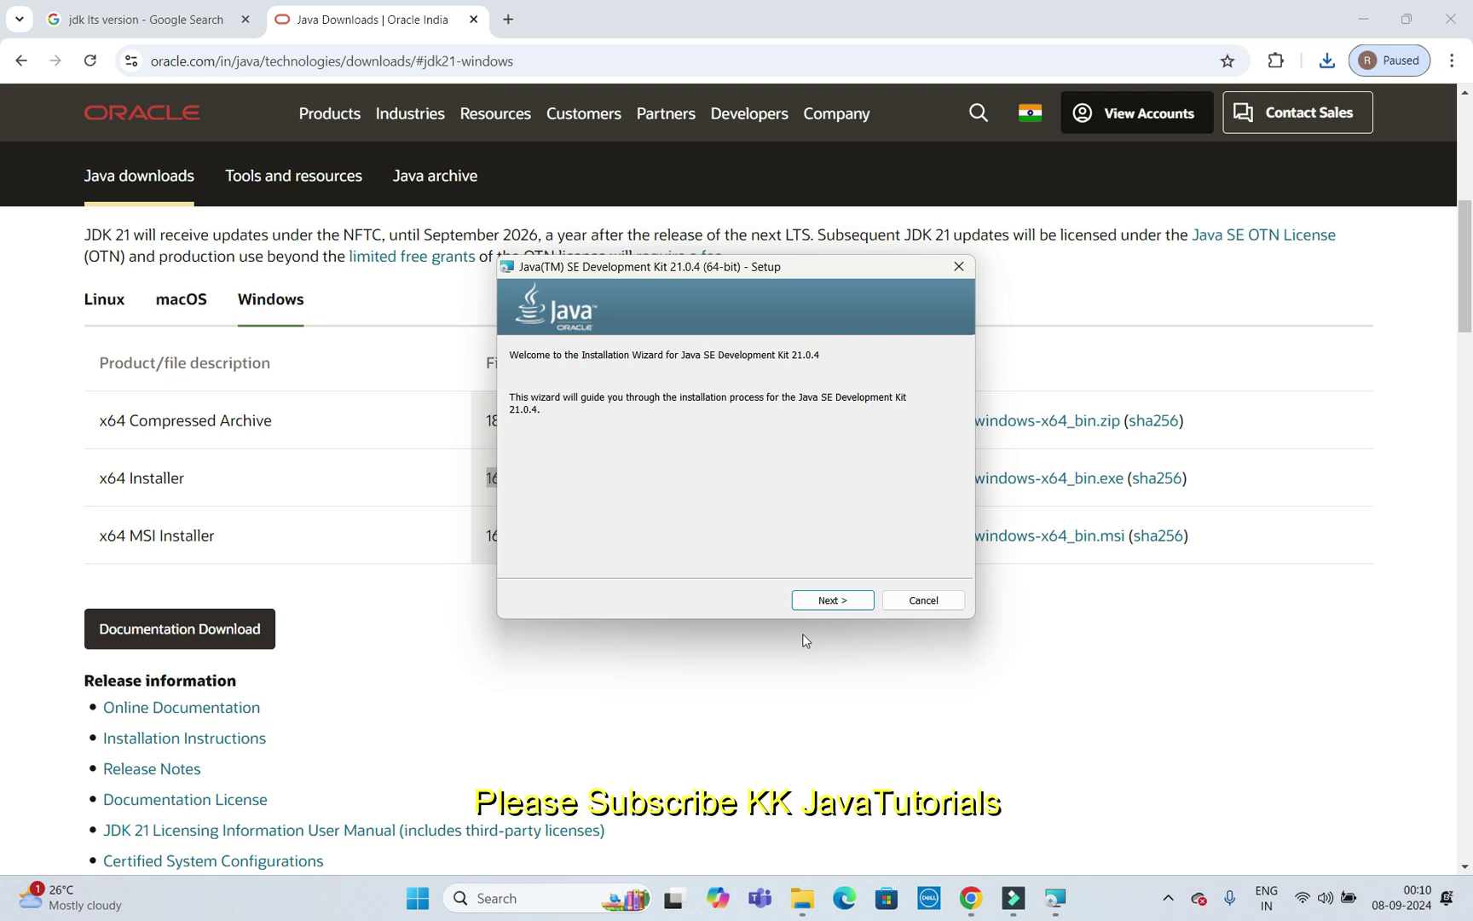
# Step: Install JDK 21.0.4 (64-bit) to the default C:\Program Files\Java\jdk-21 folder and close the wizard
pyautogui.click(832, 602)
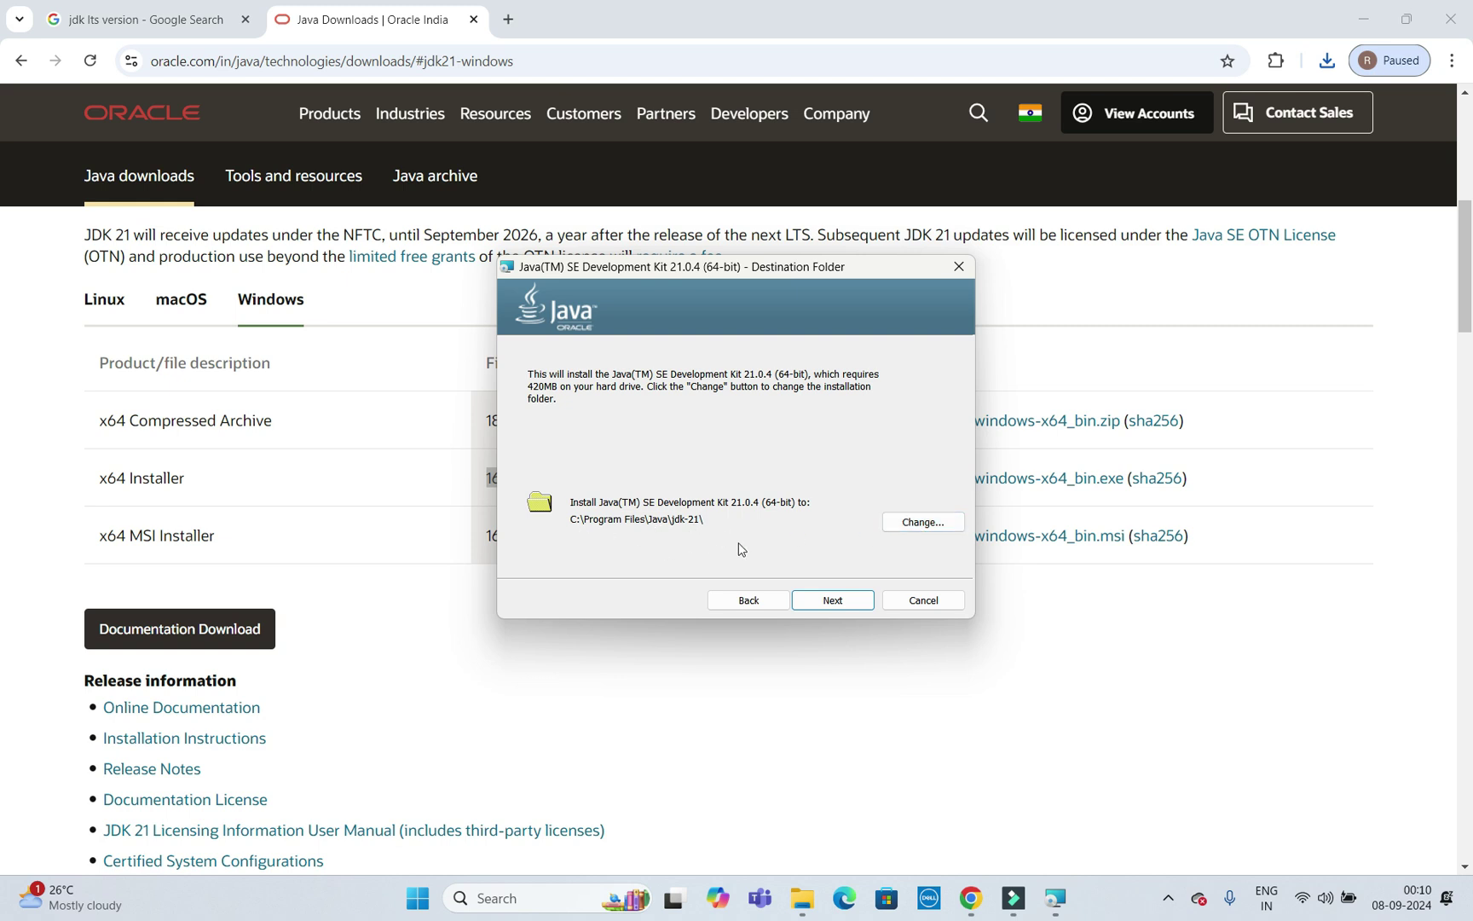
pyautogui.click(833, 600)
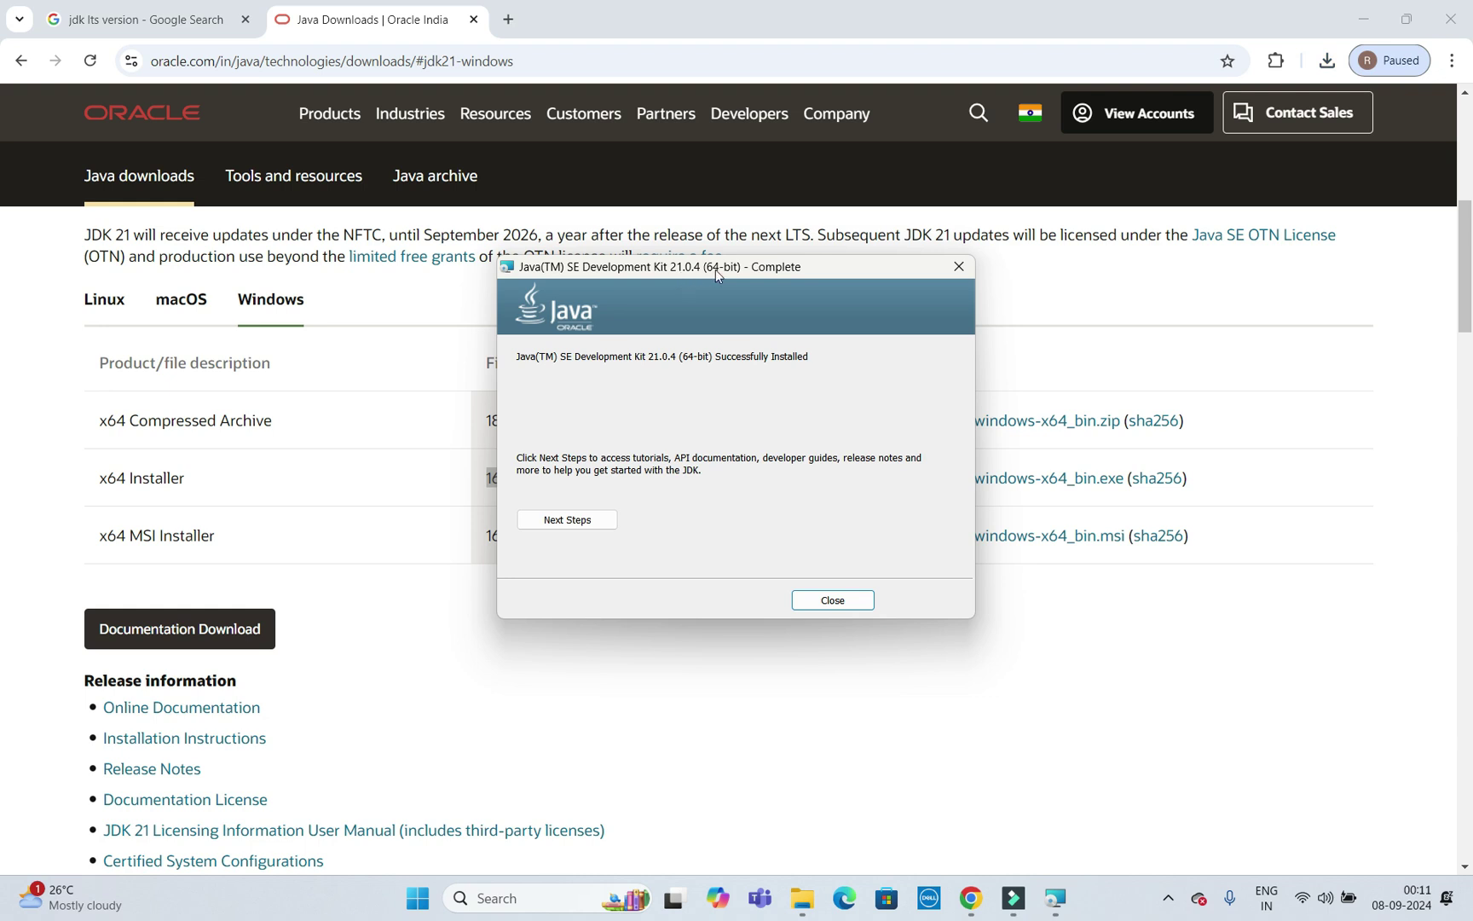
pyautogui.click(833, 601)
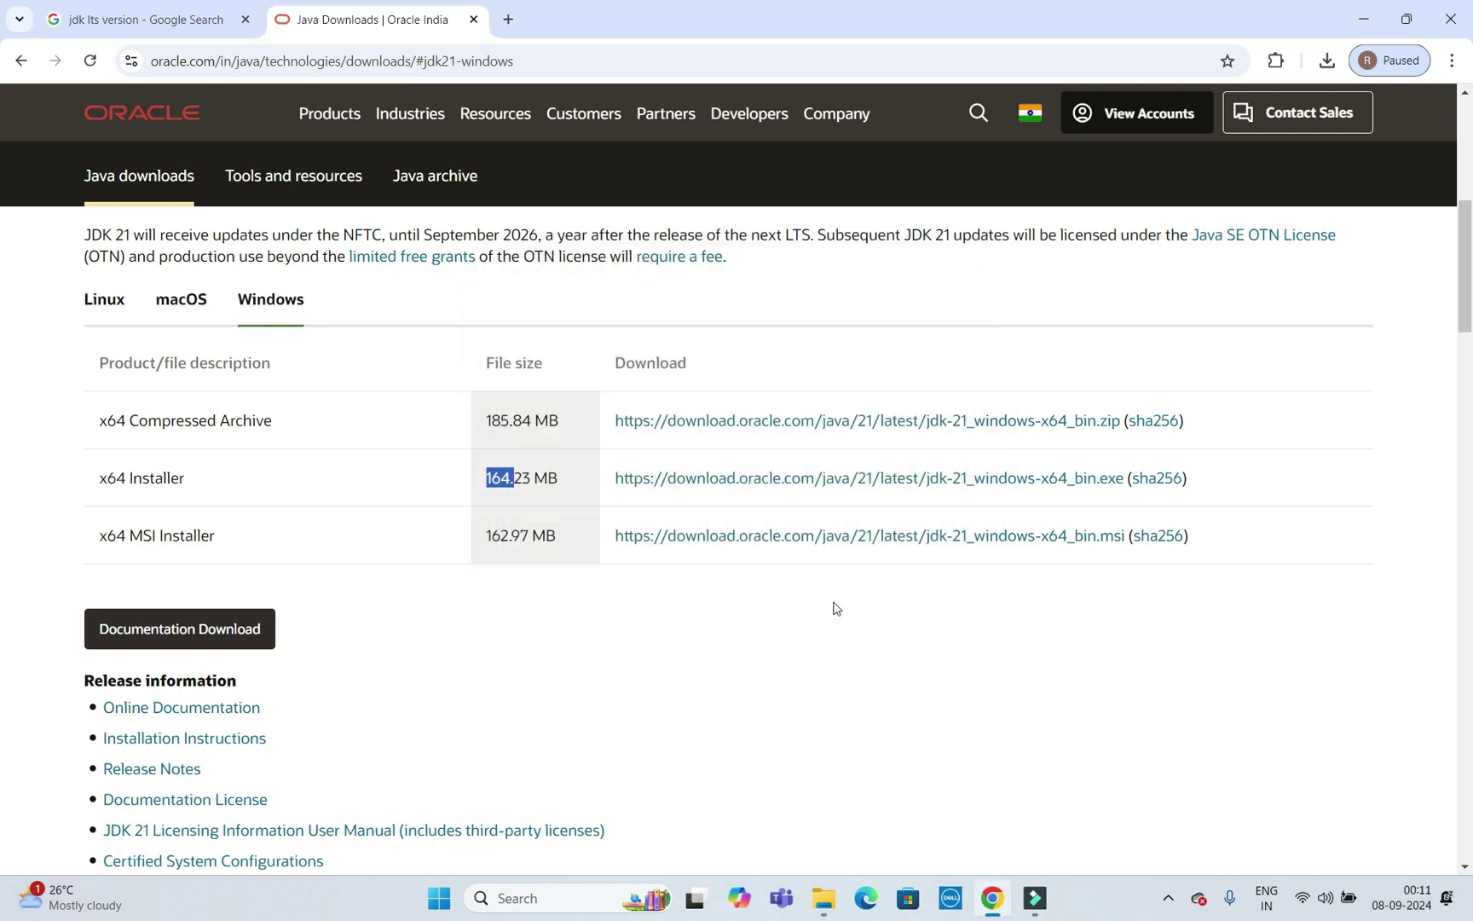
# Step: Browse File Explorer to C:\Program Files\Java\jdk-21\bin and copy that folder path
pyautogui.press('super+e')
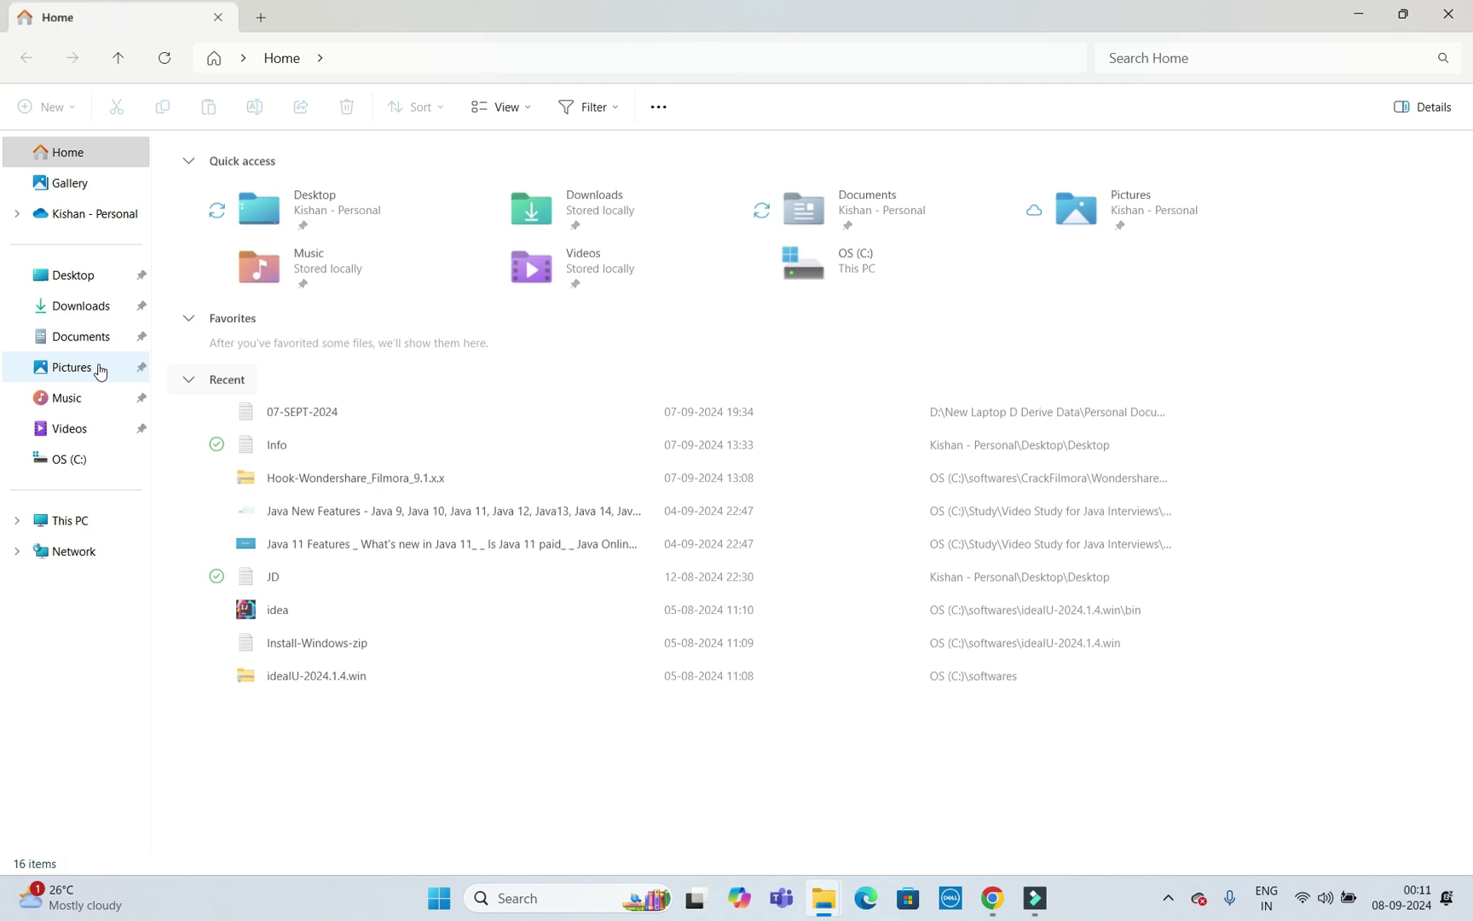
pyautogui.click(73, 462)
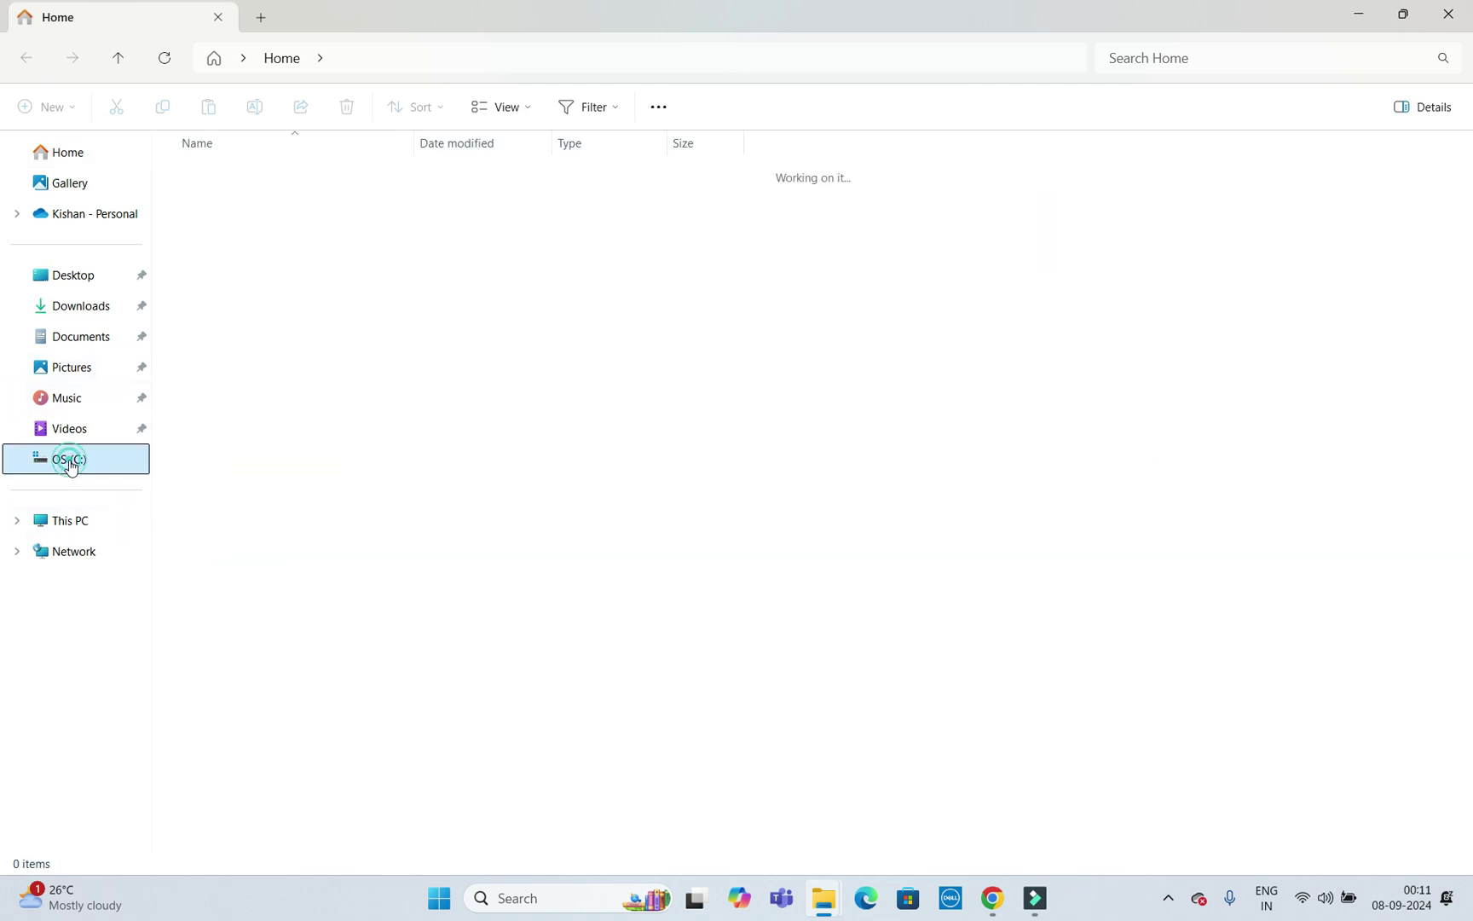
pyautogui.doubleClick(235, 349)
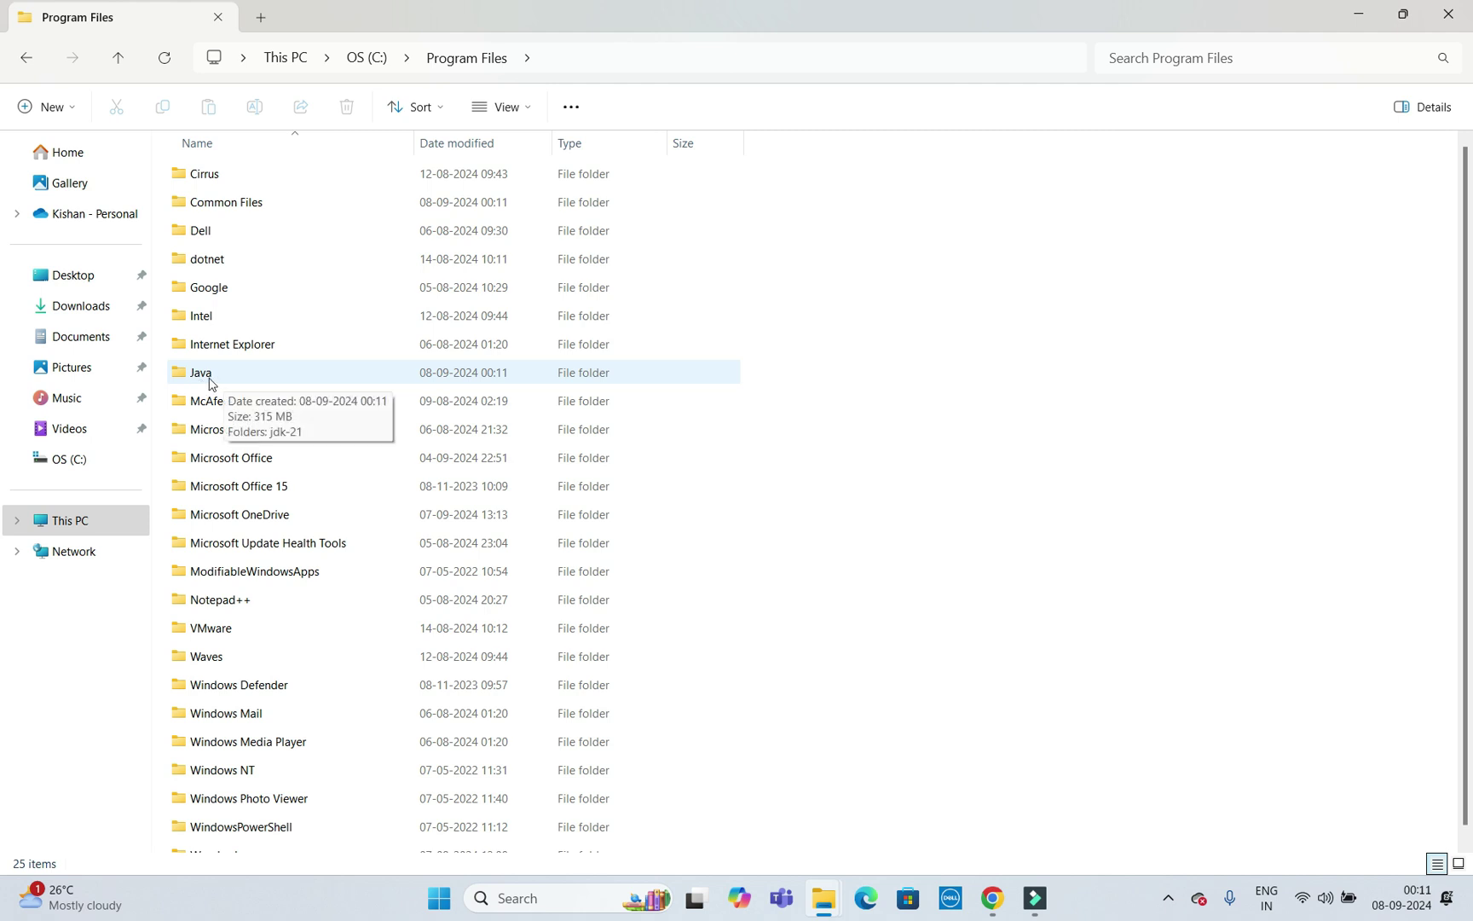
pyautogui.doubleClick(209, 381)
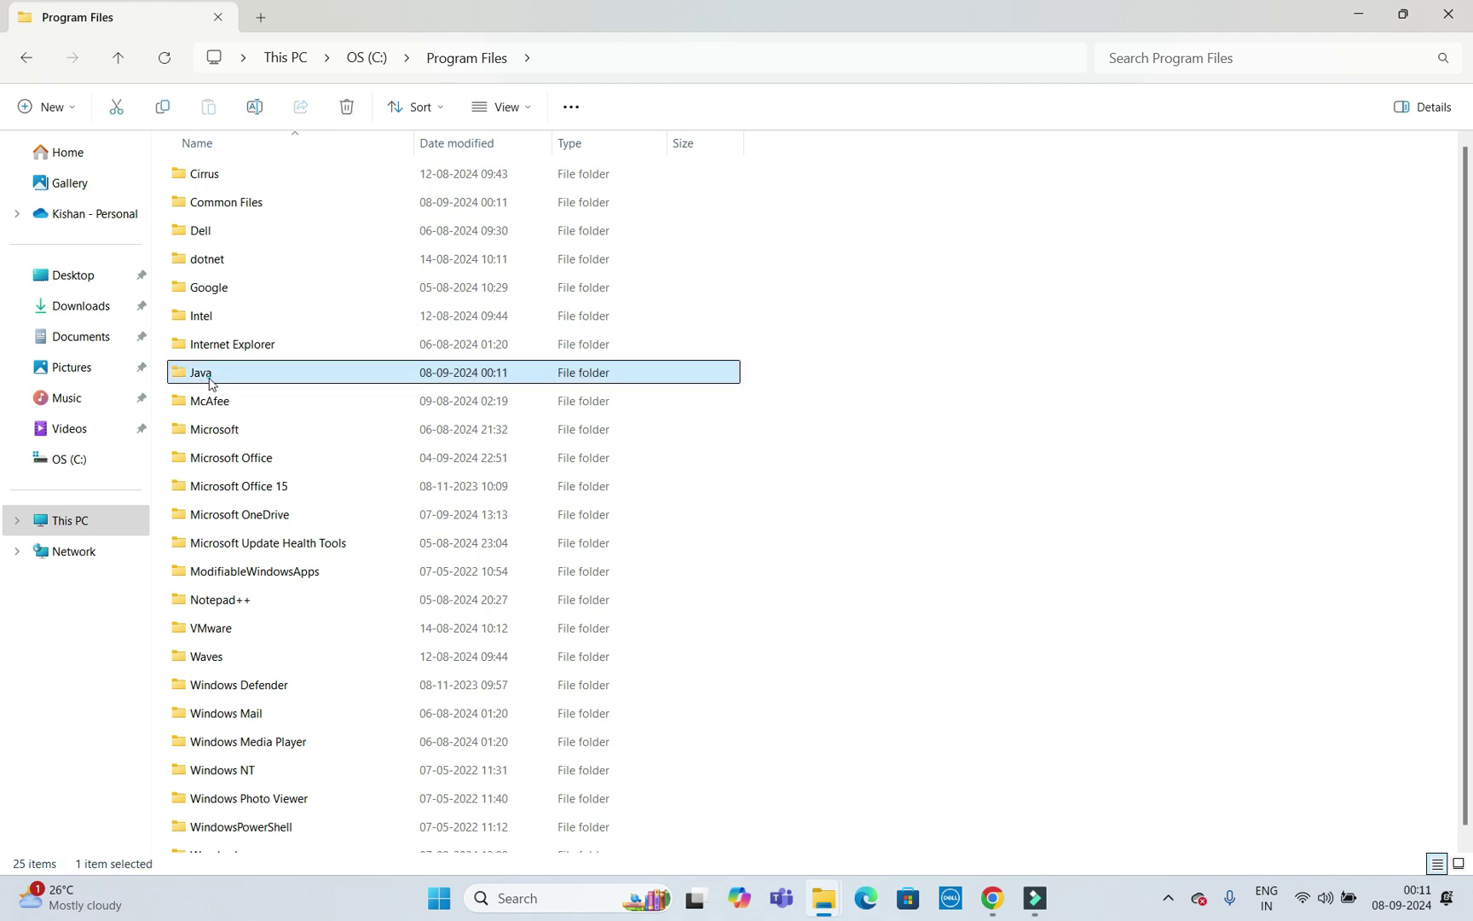
pyautogui.doubleClick(203, 179)
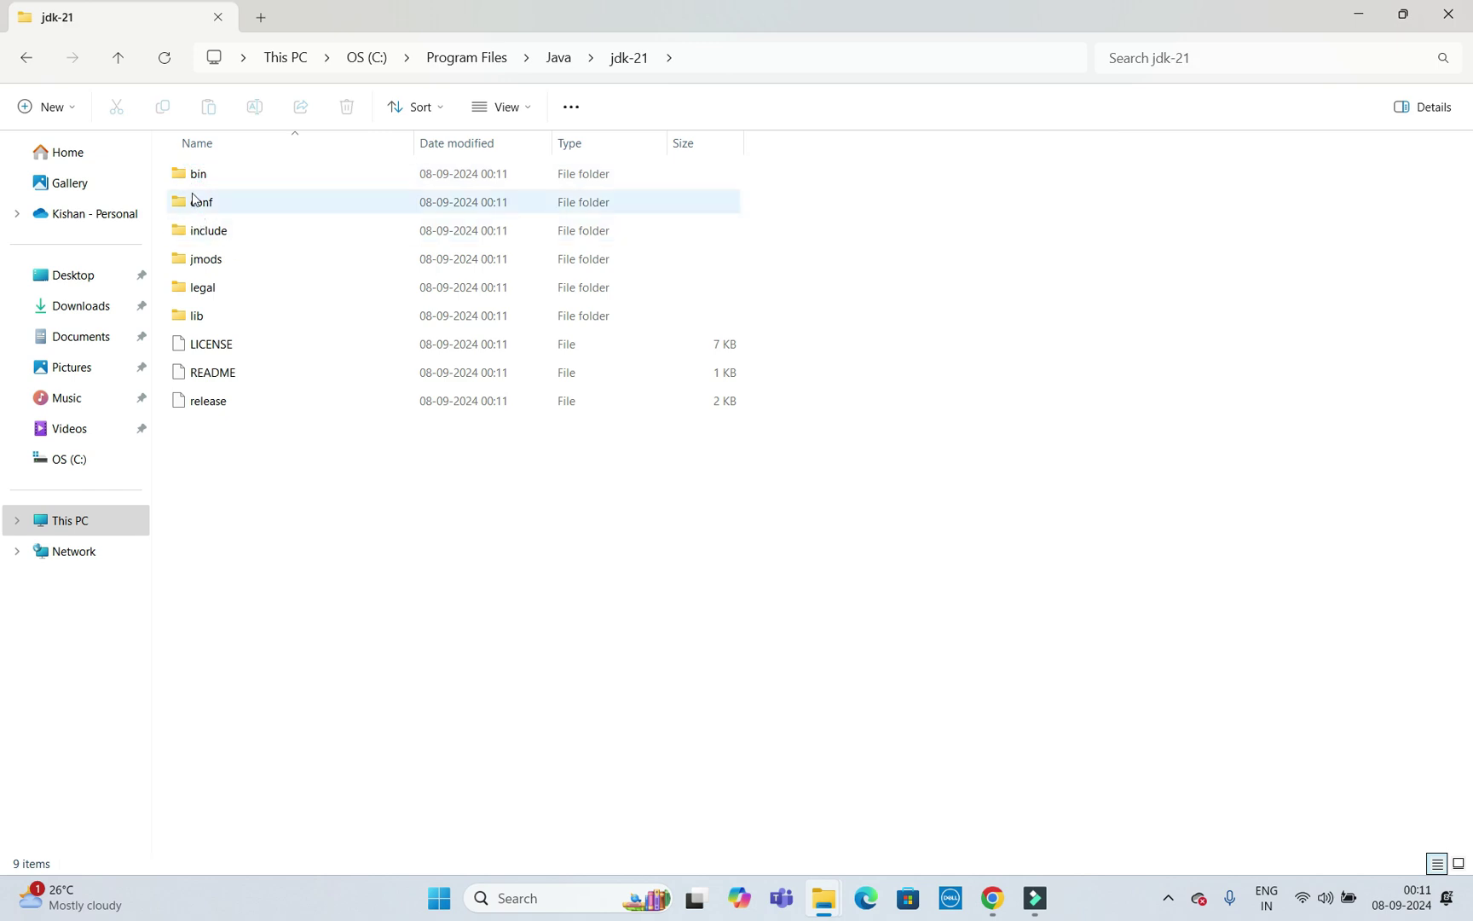
pyautogui.doubleClick(198, 175)
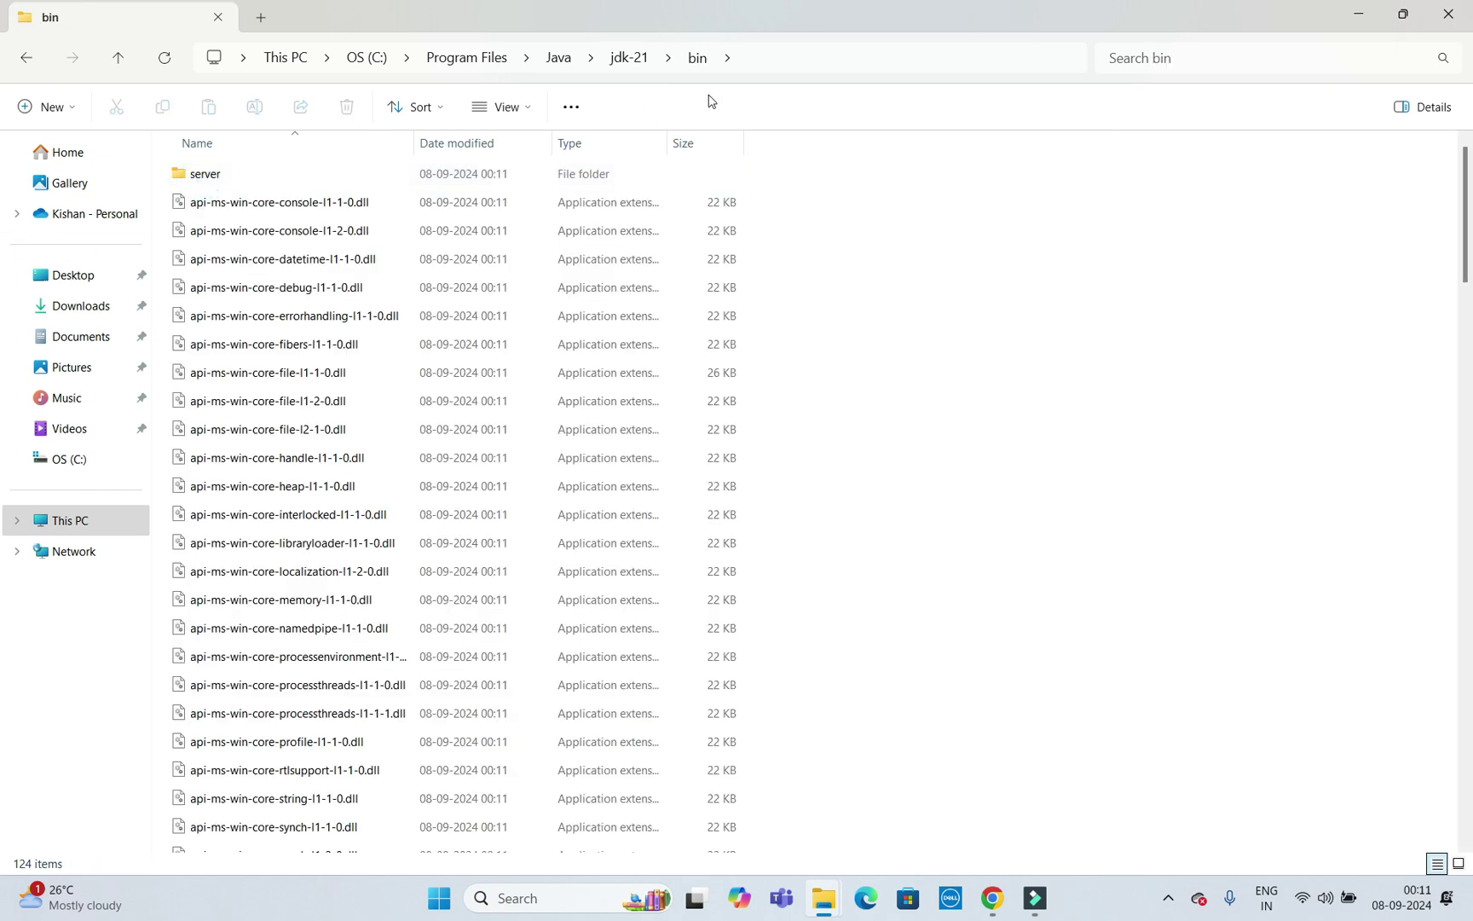
pyautogui.click(786, 67)
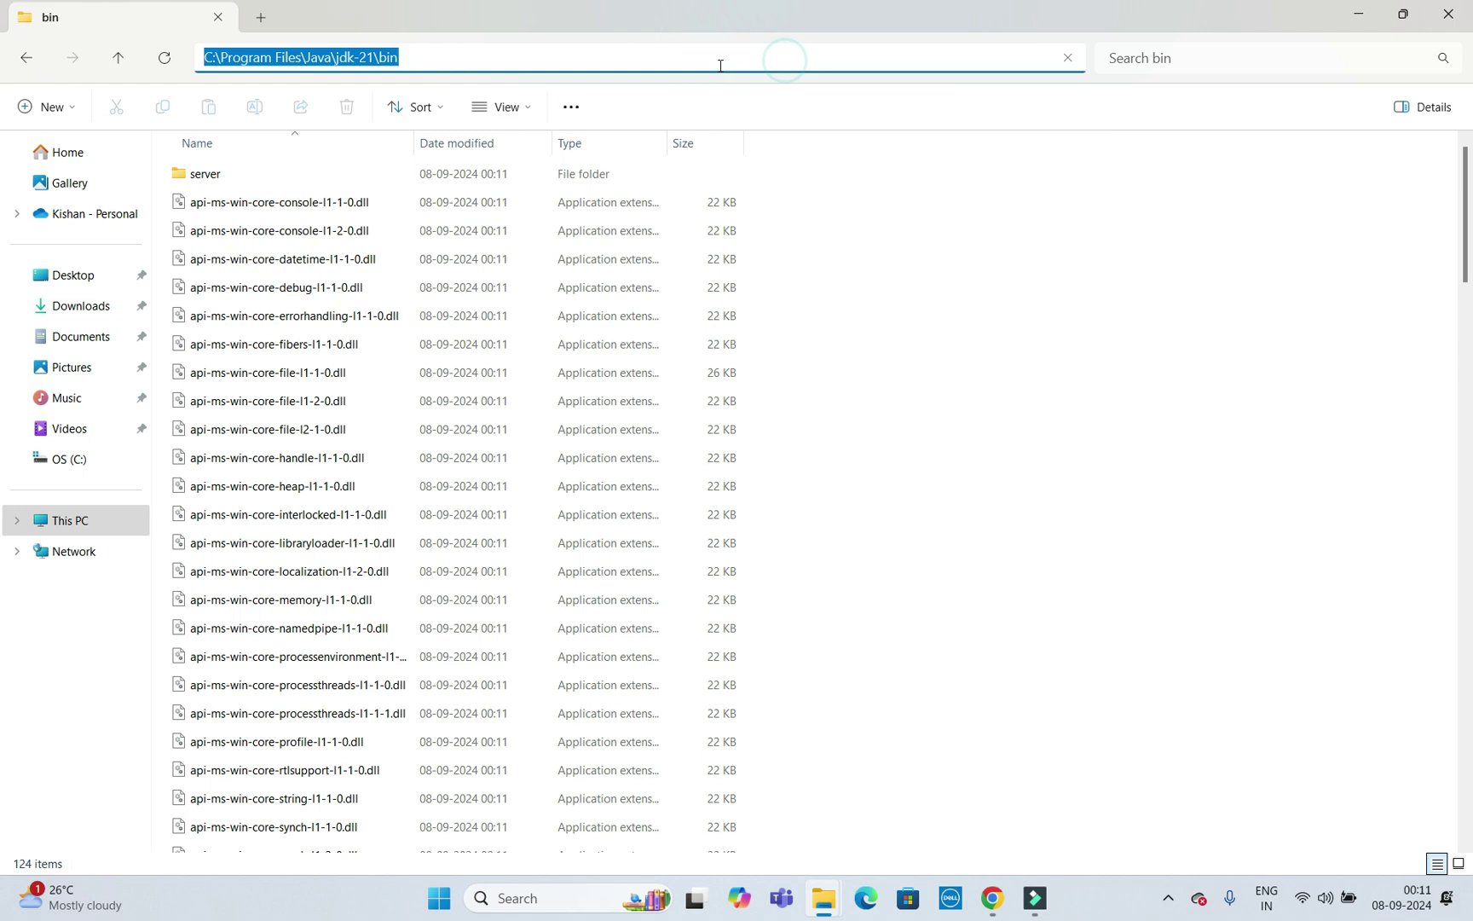
pyautogui.rightClick(370, 61)
pyautogui.click(422, 114)
# Step: Open Environment Variables through the 'Edit the system environment variables' search result
pyautogui.press('super')
pyautogui.write('e')
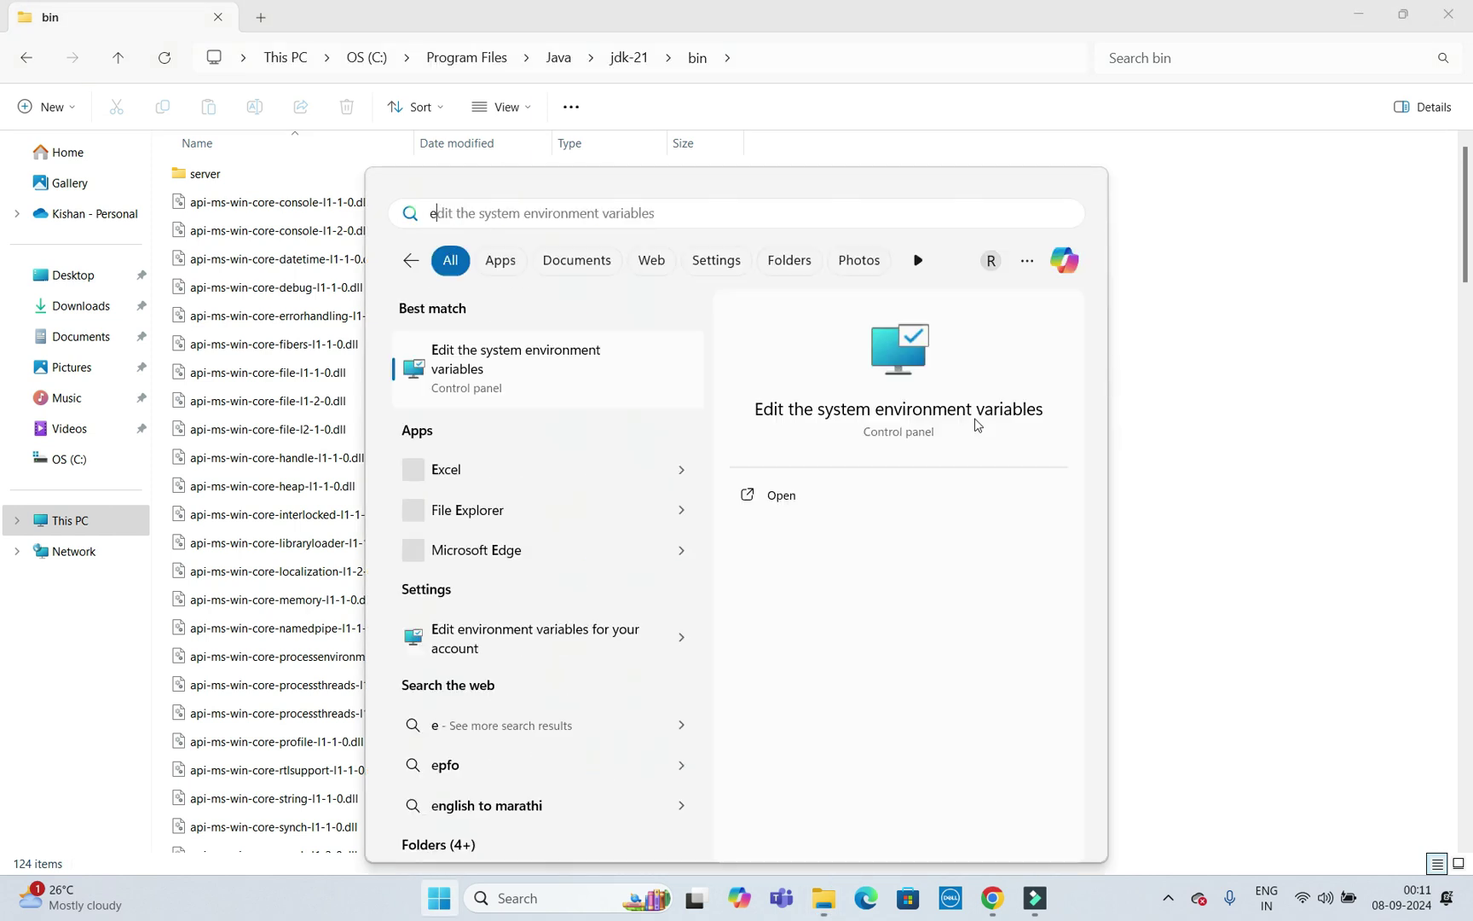
pyautogui.write('nvi')
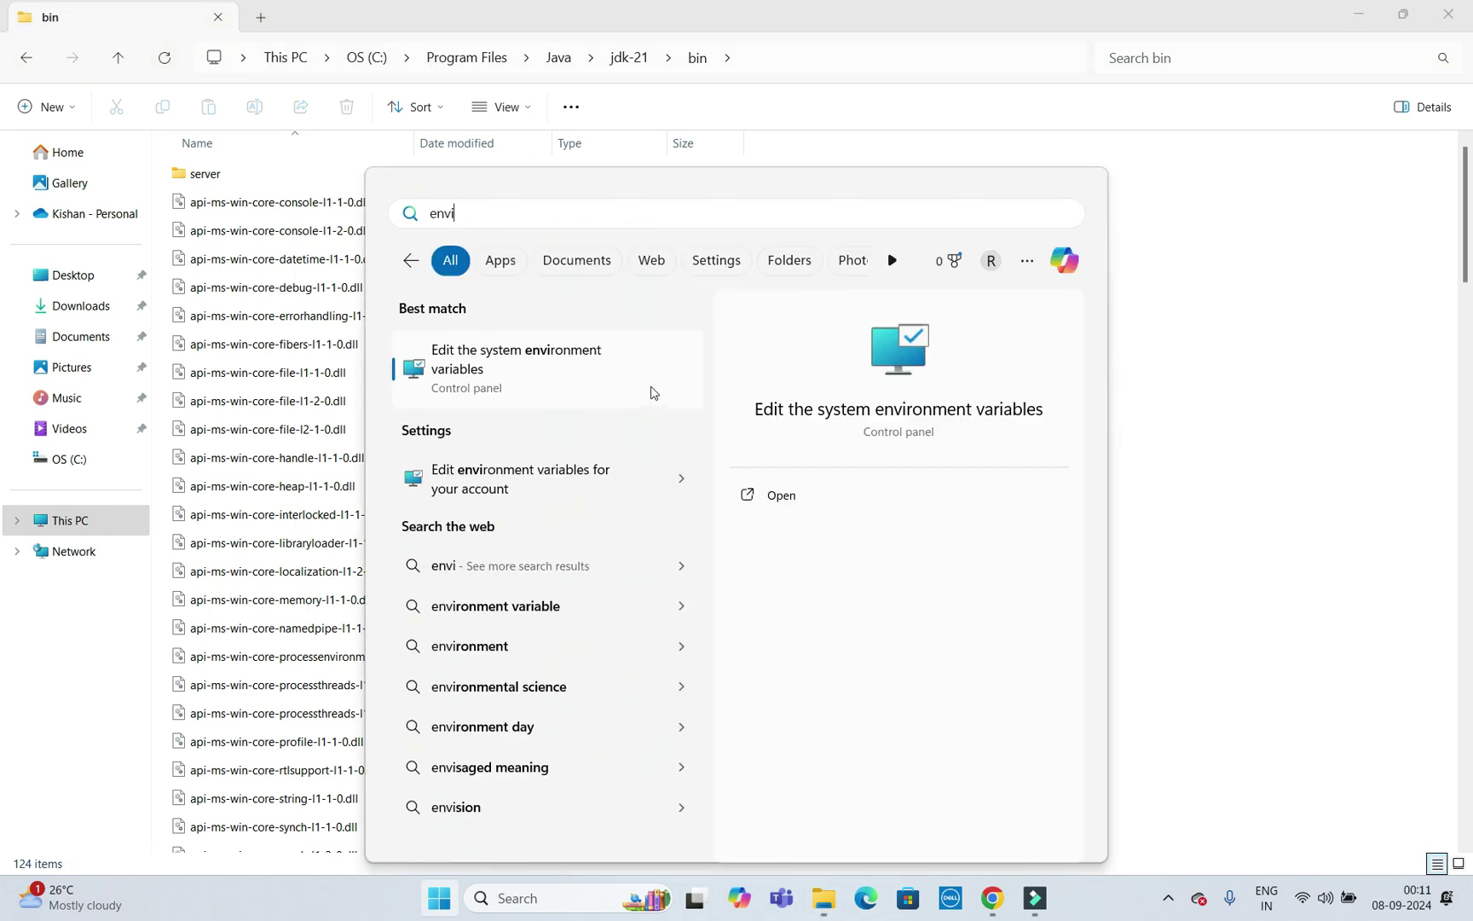
pyautogui.click(464, 370)
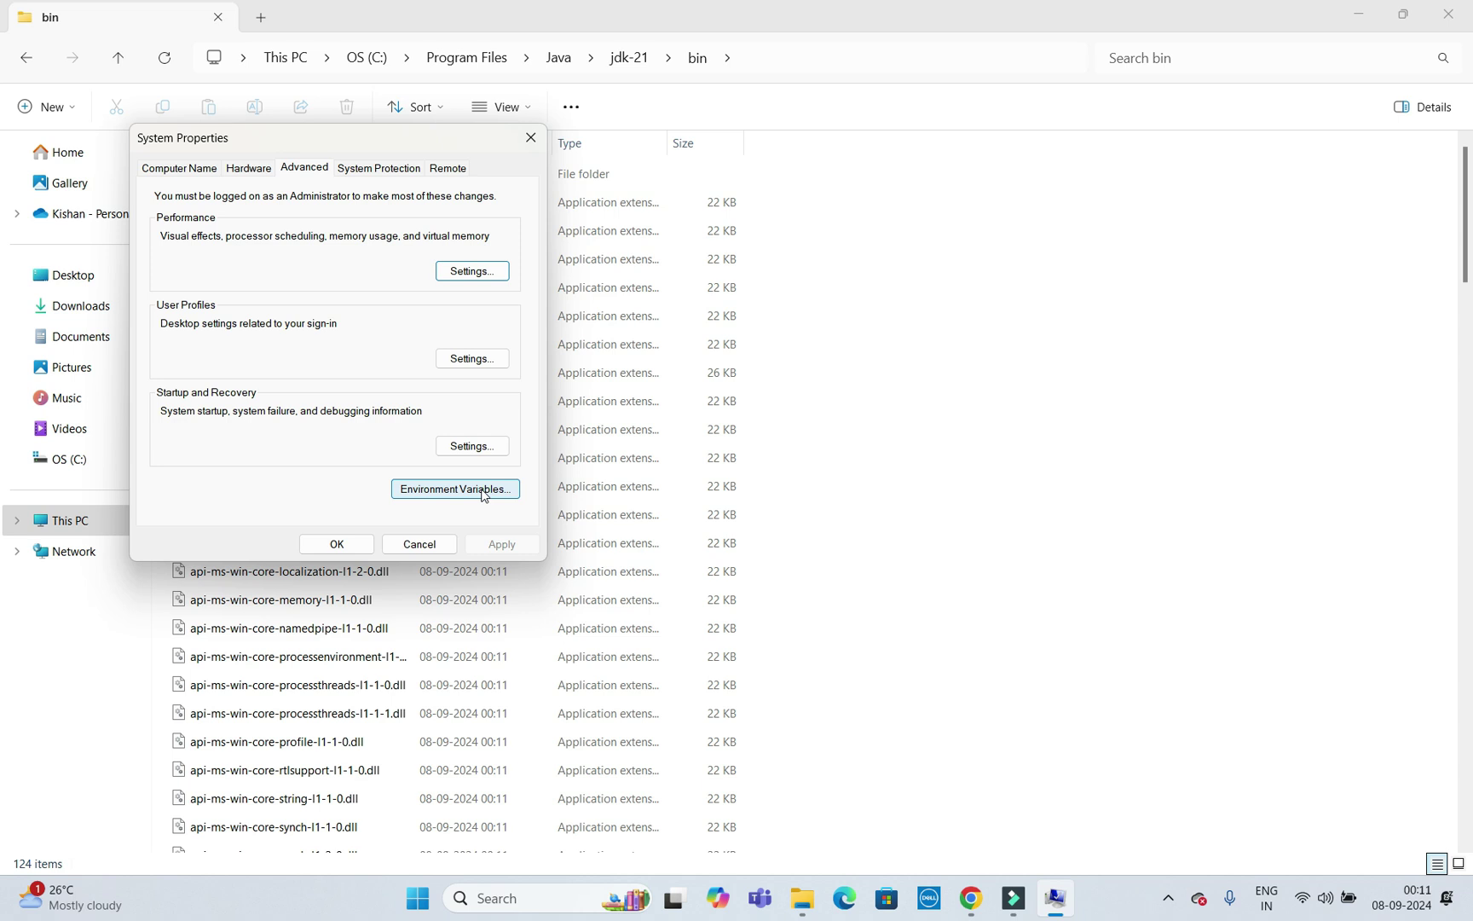
pyautogui.click(434, 494)
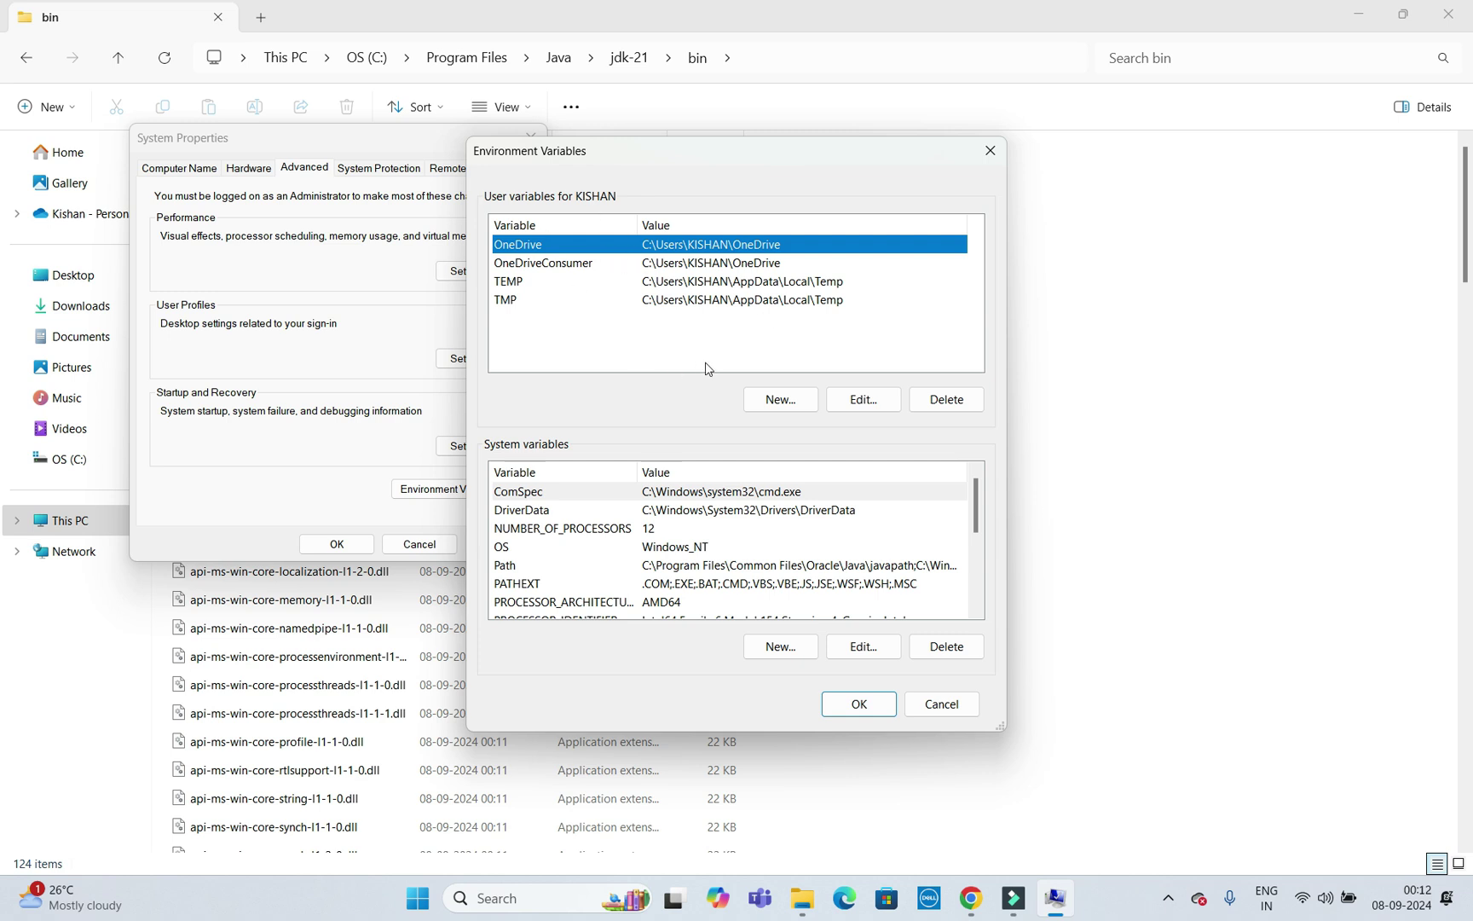
# Step: Add user variable 'path' with value C:\Program Files\Java\jdk-21\bin, confirming every dialog with OK
pyautogui.click(661, 533)
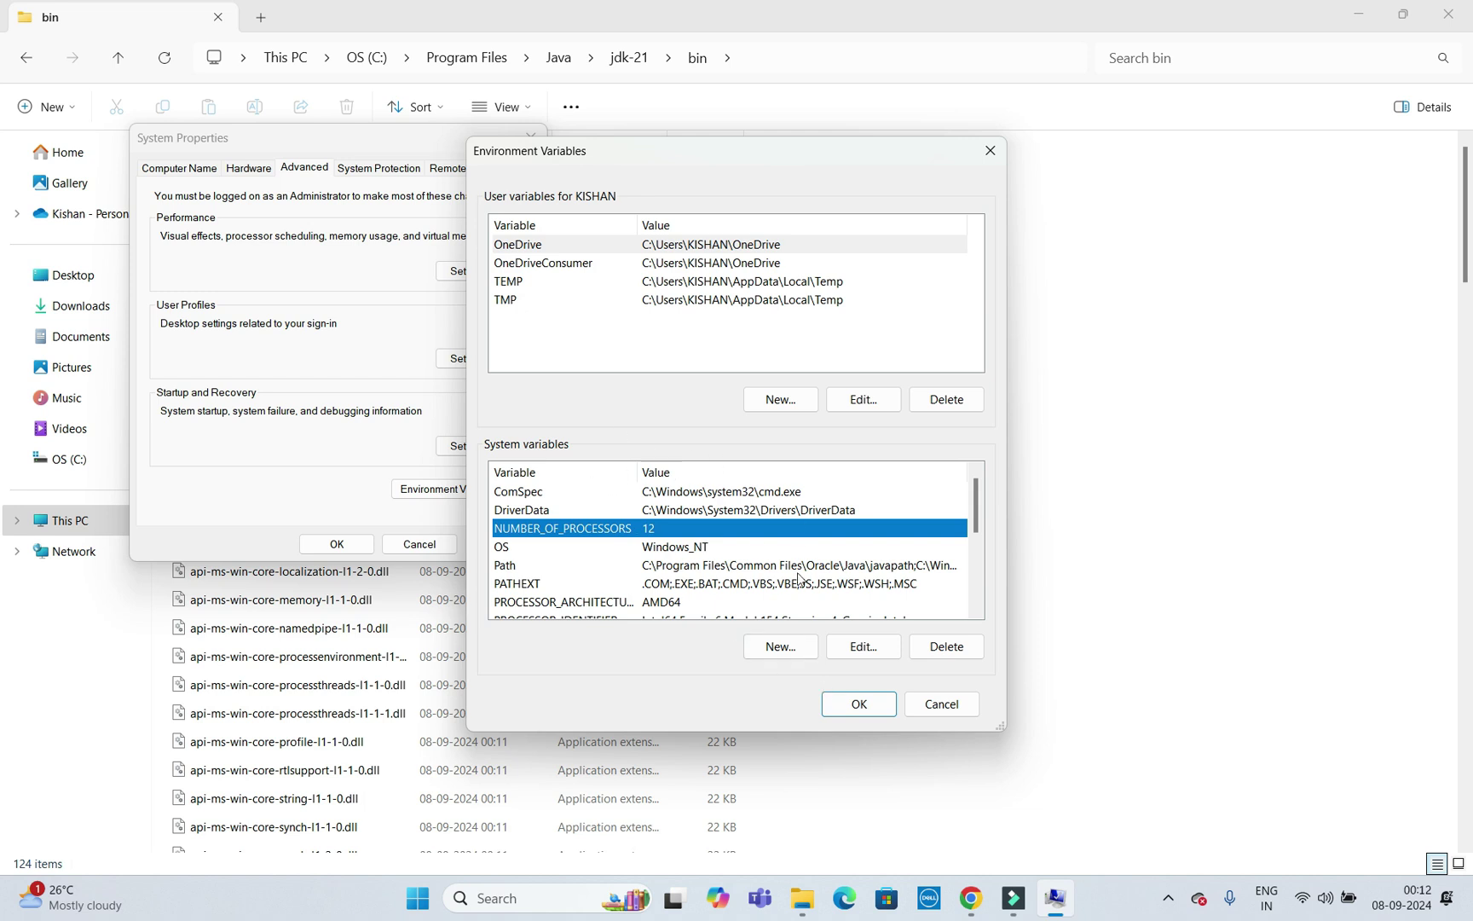
pyautogui.click(528, 263)
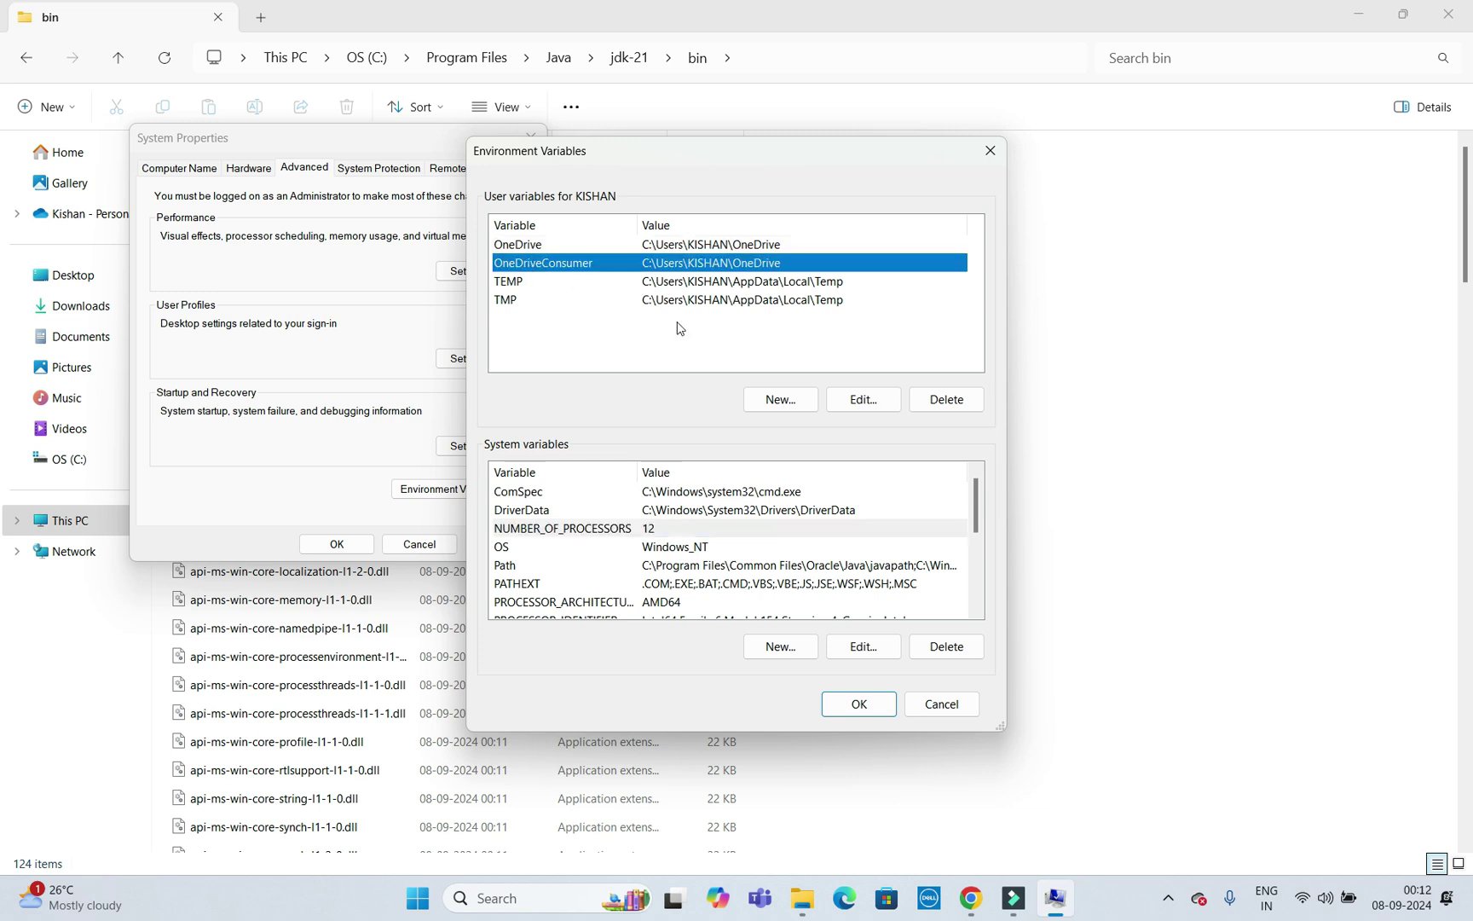
pyautogui.click(778, 399)
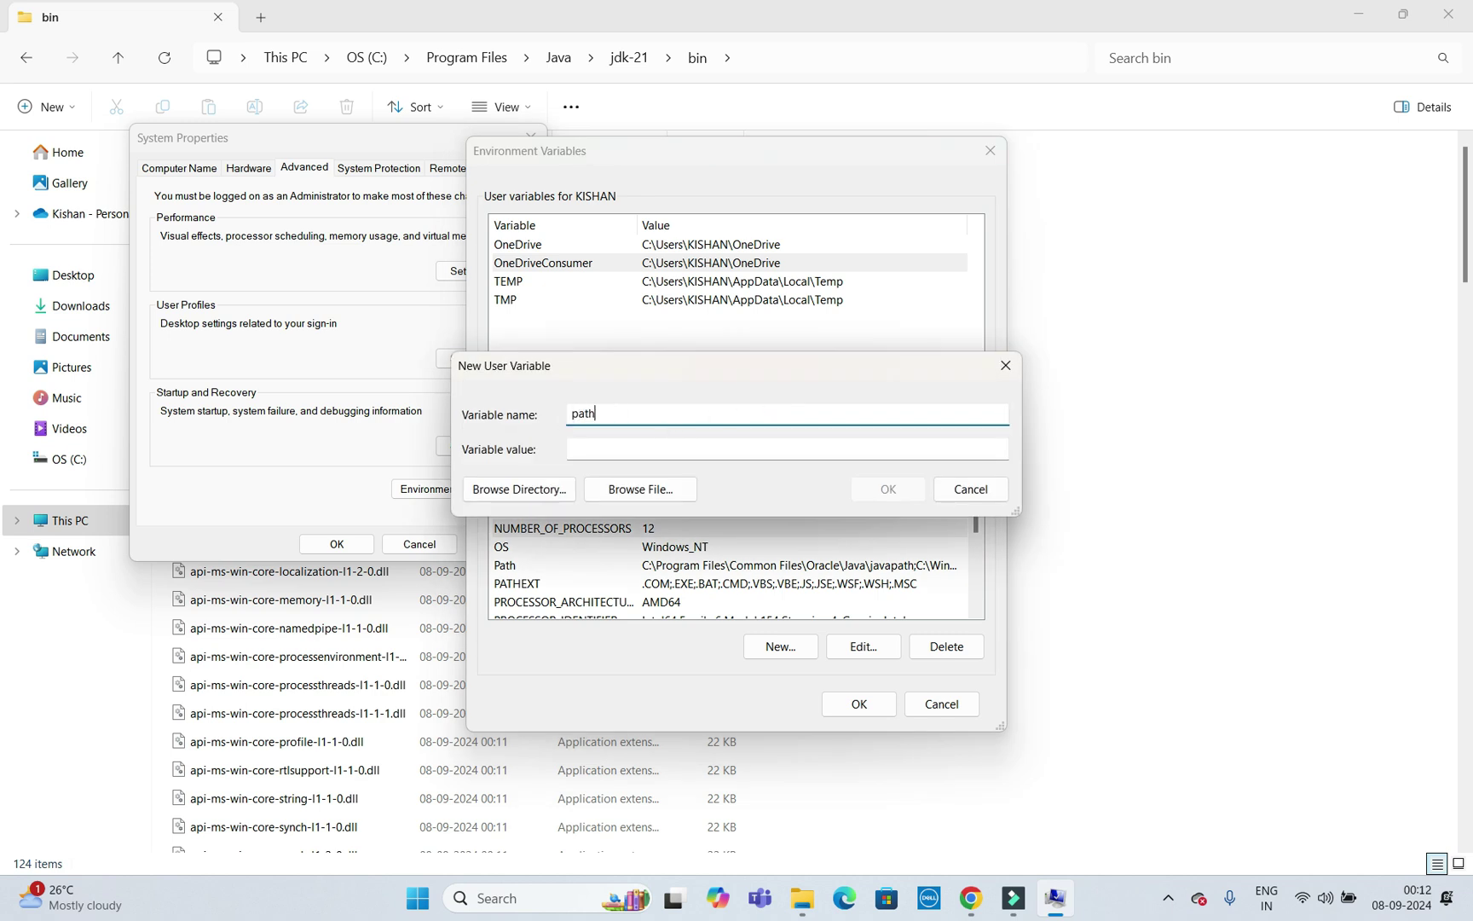
pyautogui.click(590, 445)
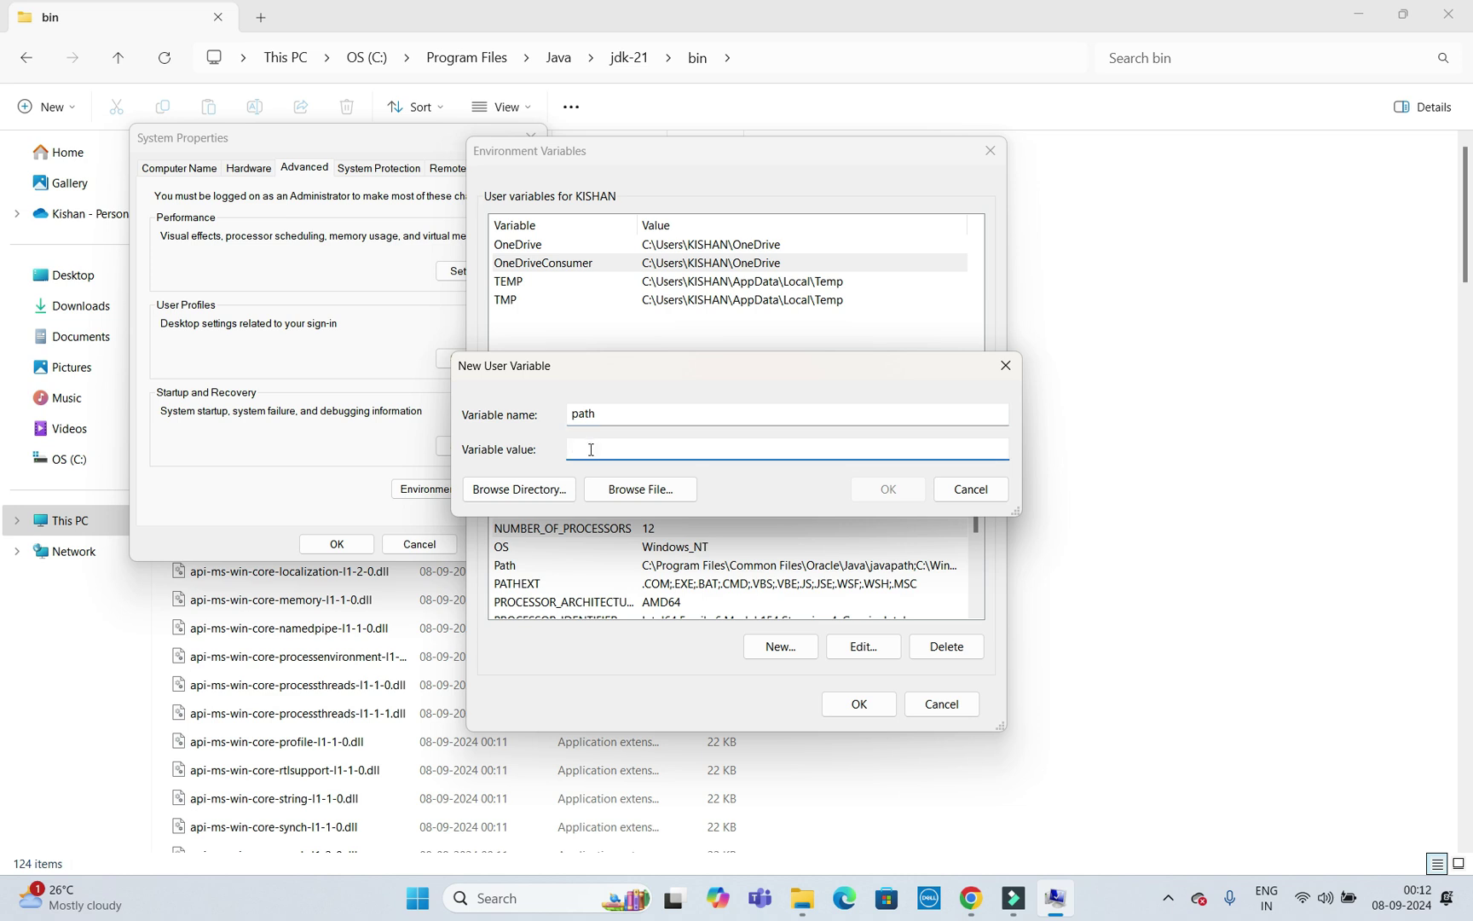
pyautogui.write('C:\\Program Files\\Java\\jdk-21\\bin')
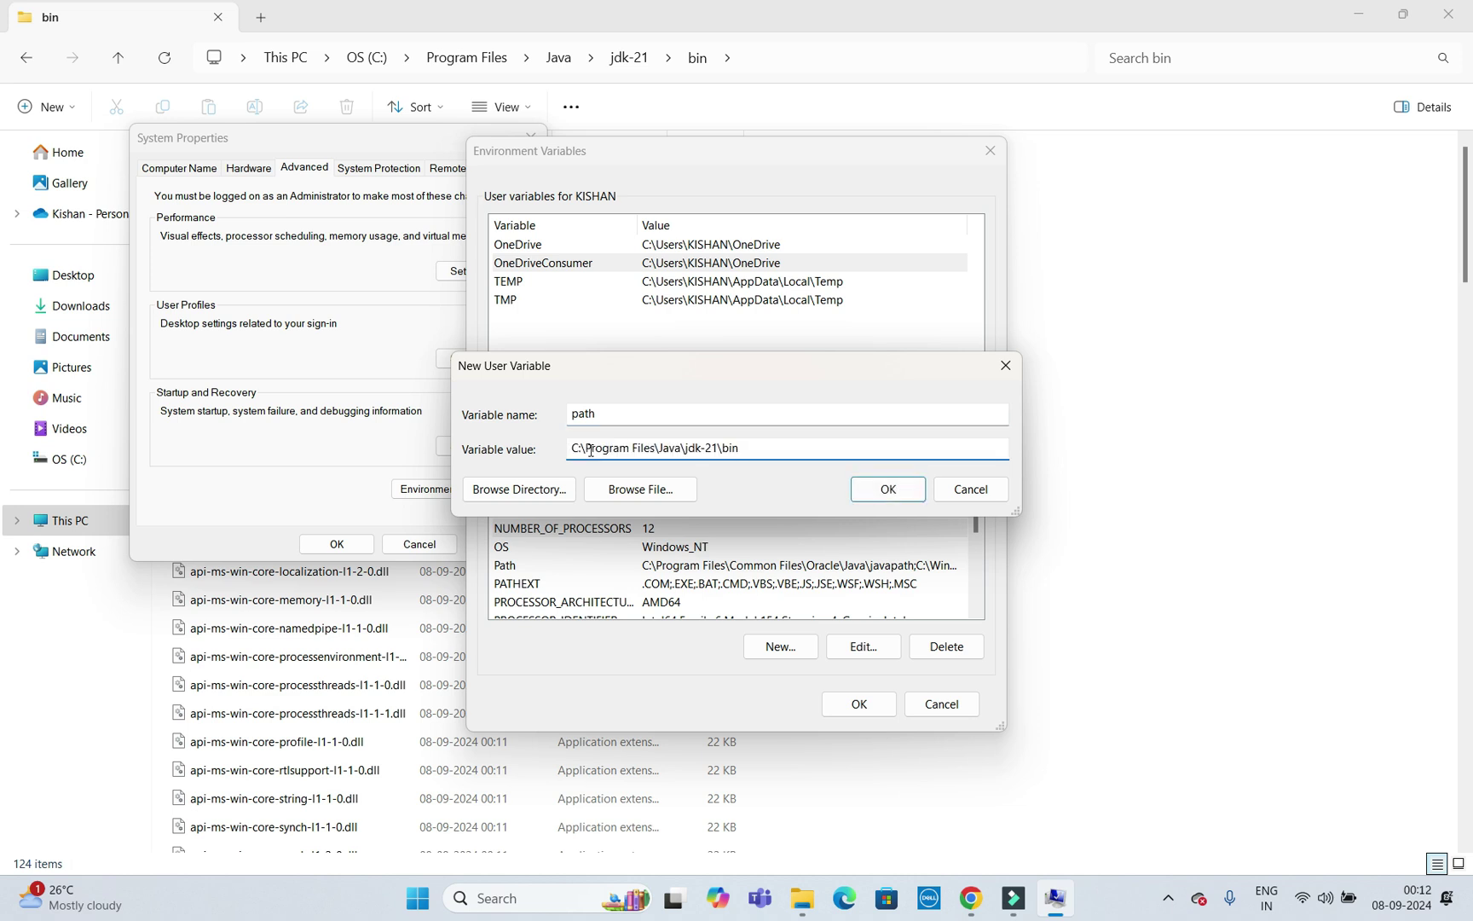
pyautogui.click(885, 490)
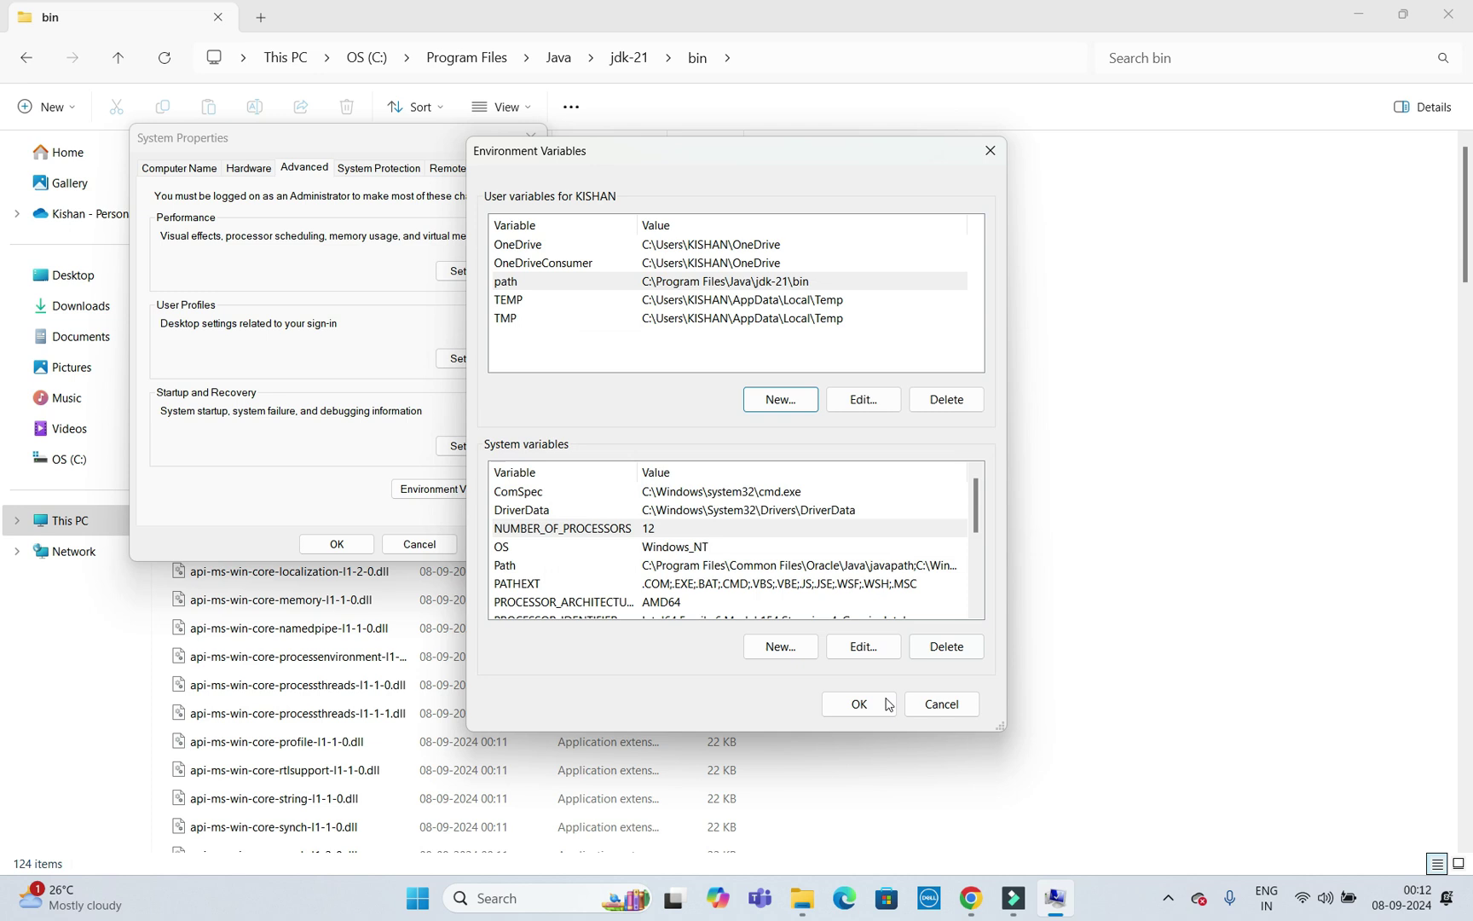
pyautogui.click(867, 704)
pyautogui.click(336, 544)
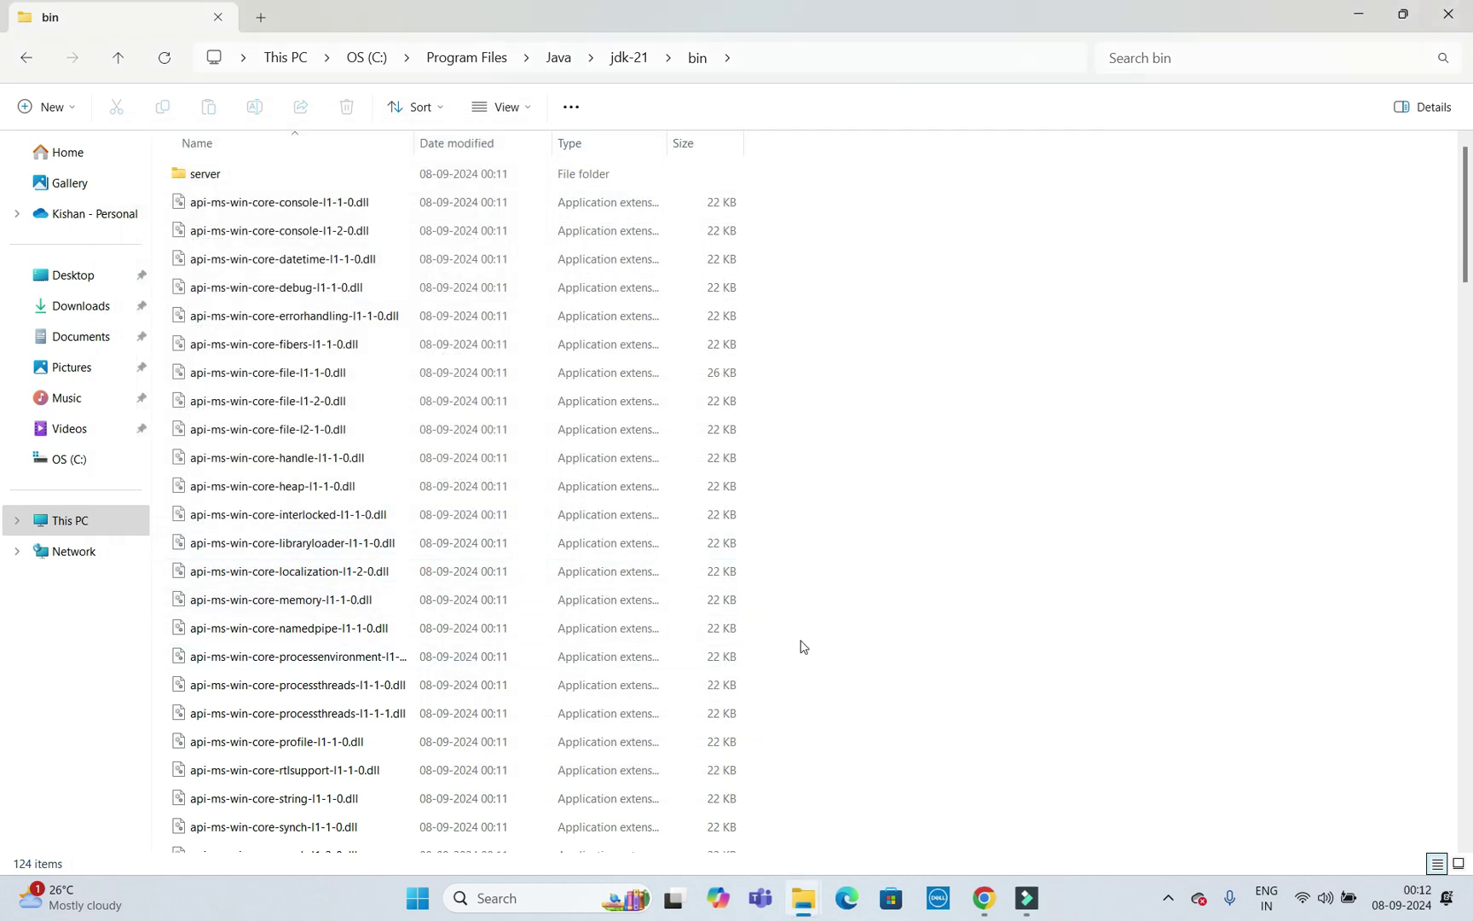
# Step: Run java -version in Command Prompt and confirm it reports 21.0.4 2024-07-16 LTS
pyautogui.press('super')
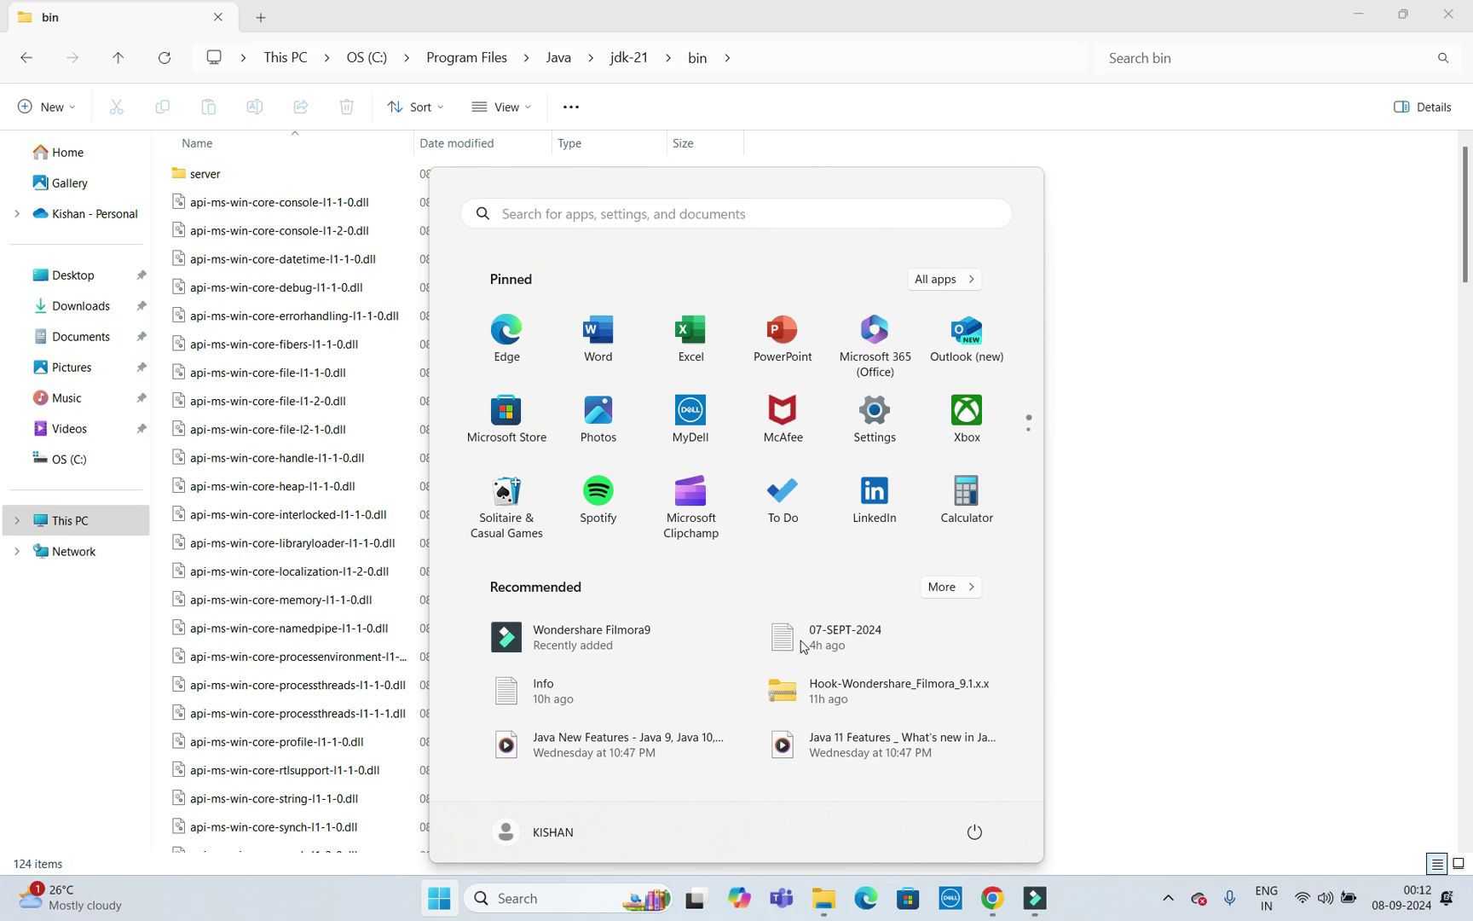
pyautogui.press('super+r')
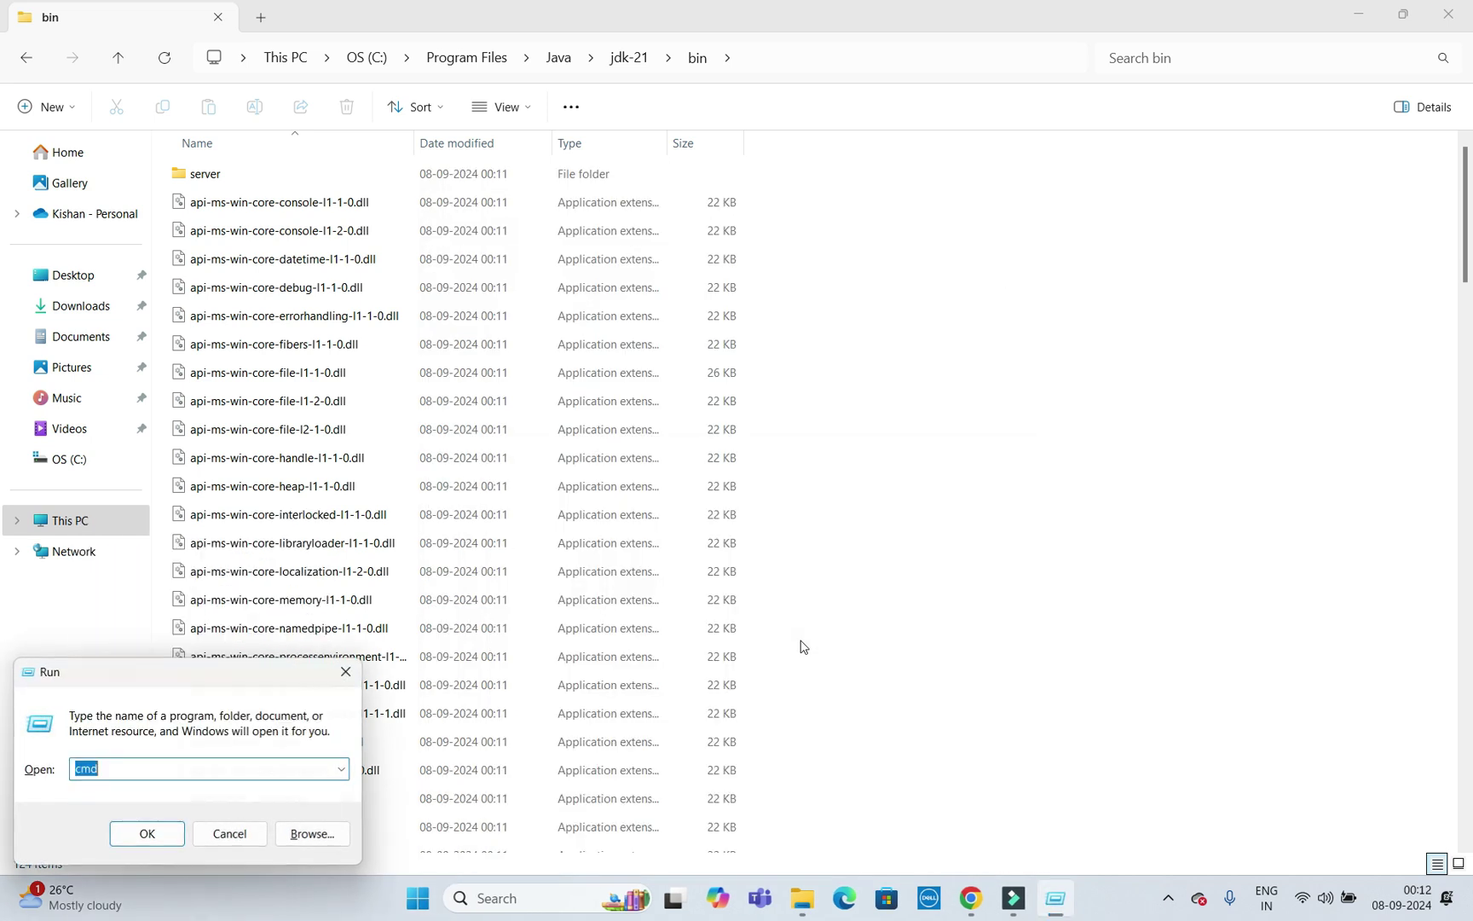
pyautogui.press('Return')
pyautogui.write('ja')
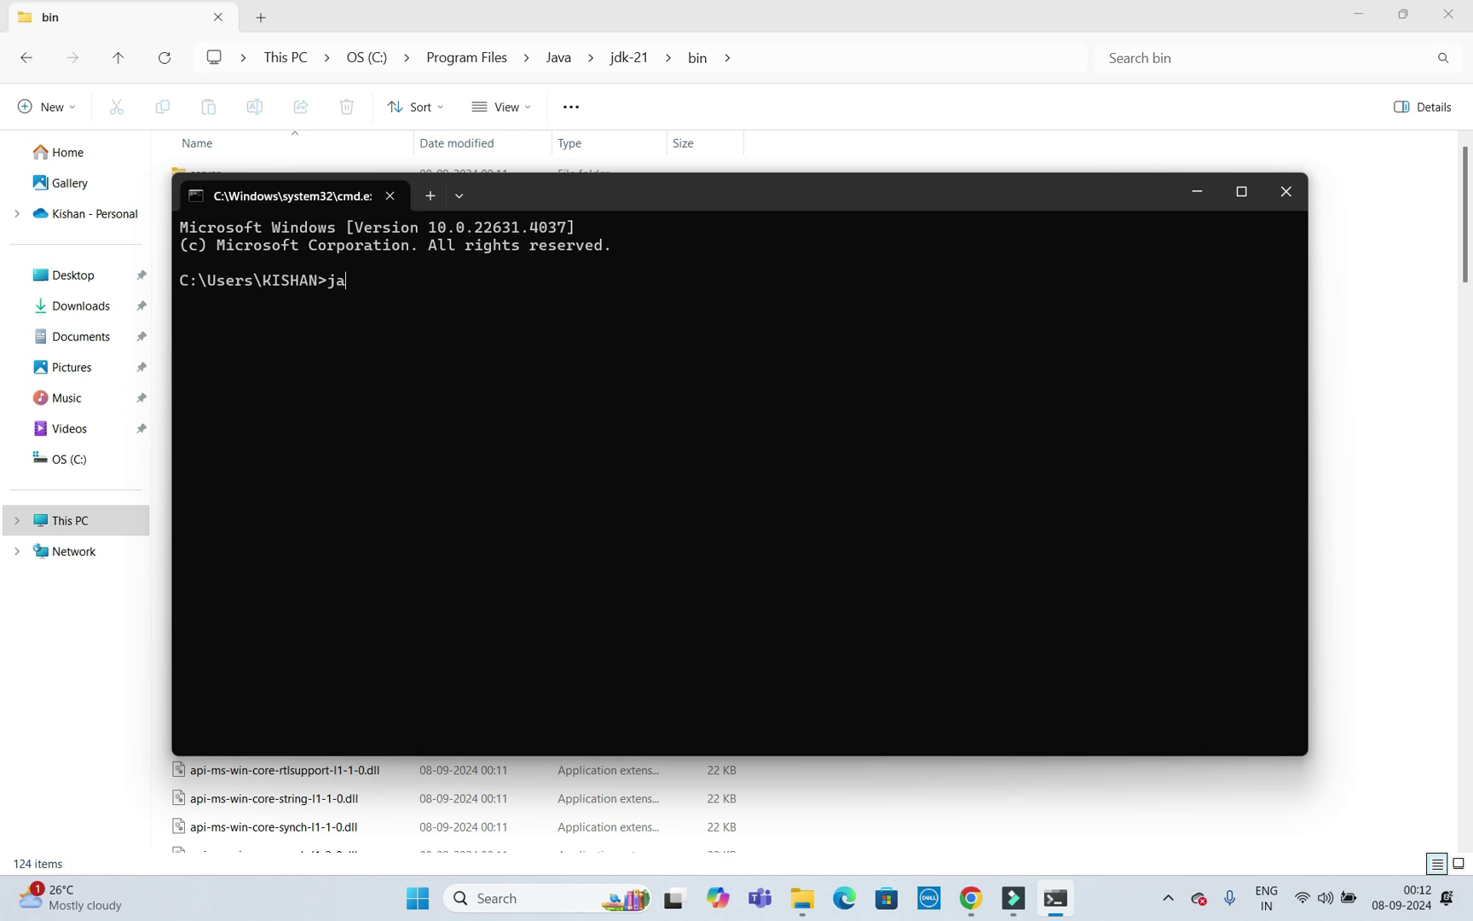
pyautogui.write('va -version')
pyautogui.press('Return')
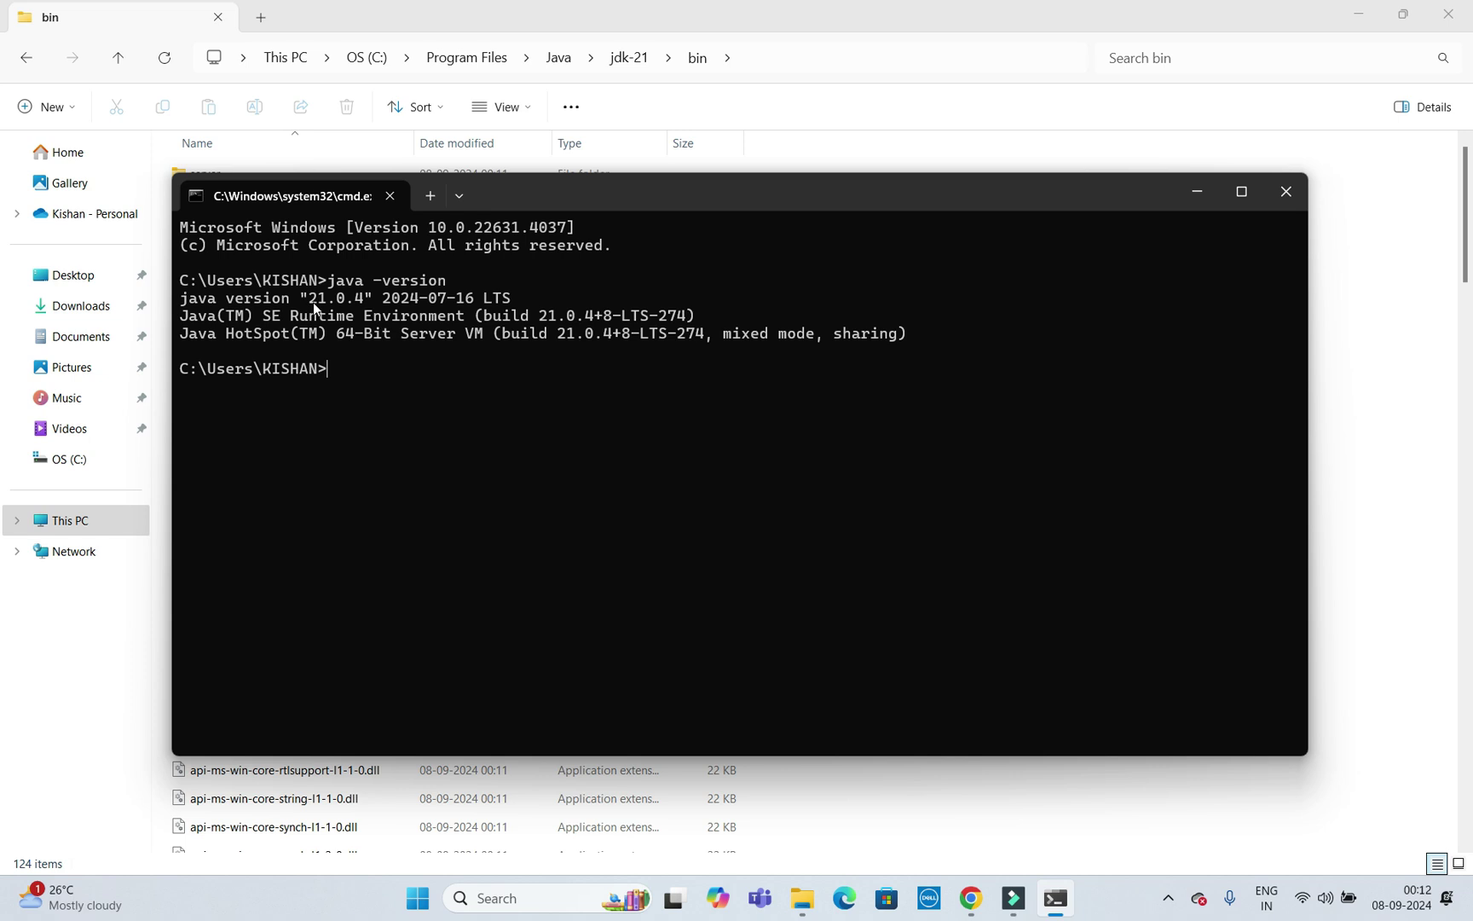
pyautogui.click(488, 295)
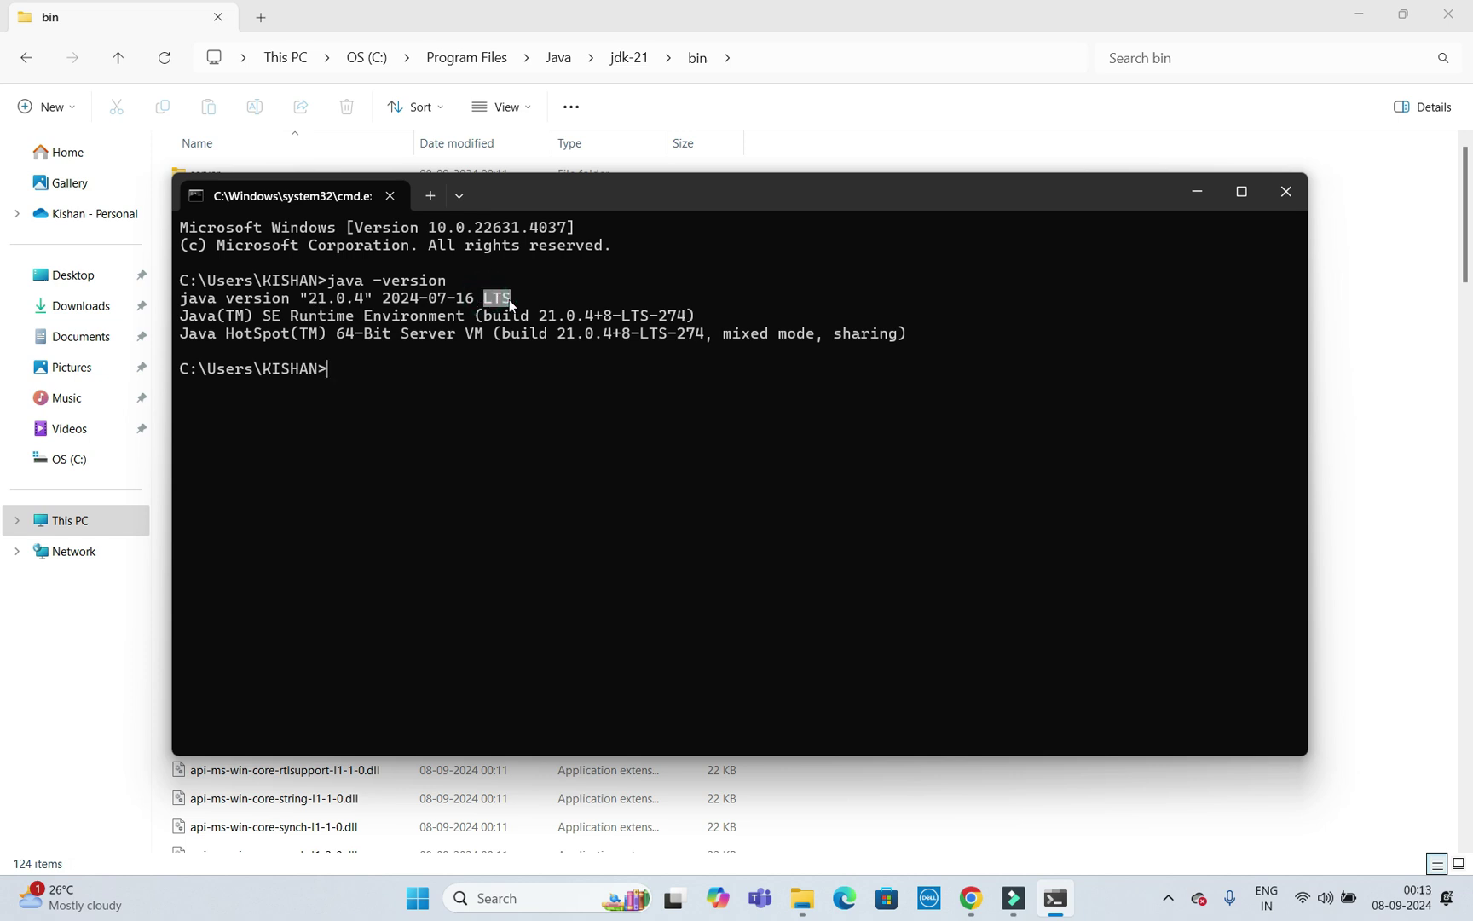